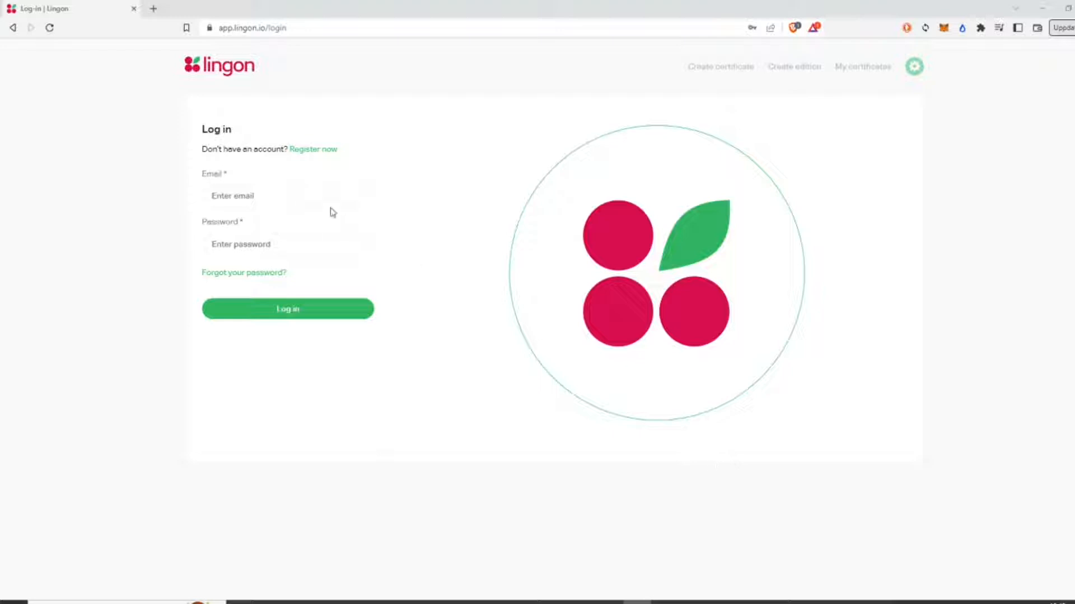
Step: Log in to Lingon with the saved email and password and go to the My profile page
left_click(242, 194)
left_click(285, 231)
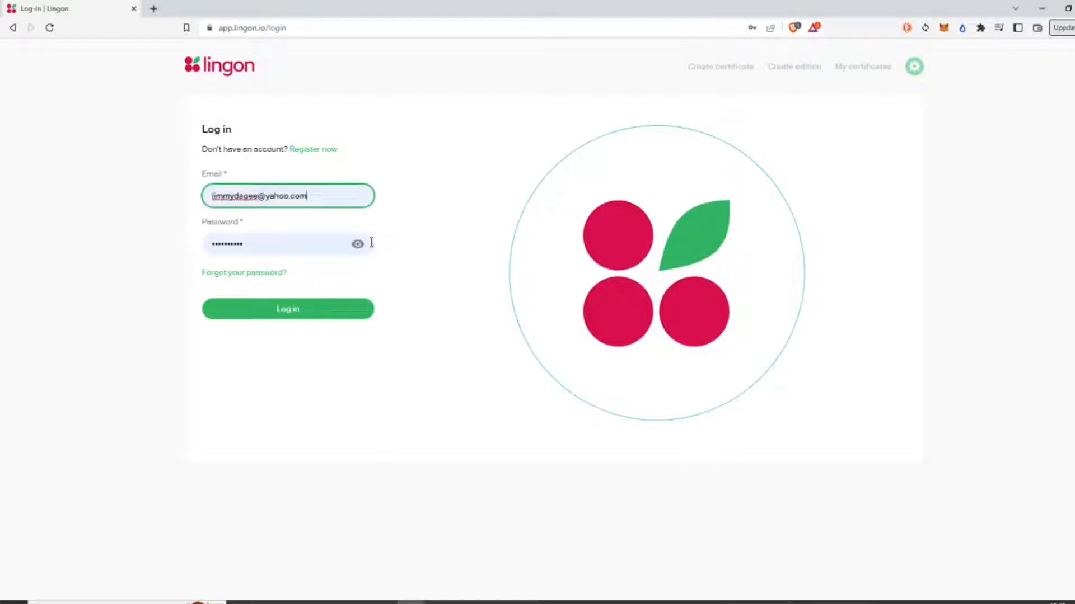
left_click(286, 313)
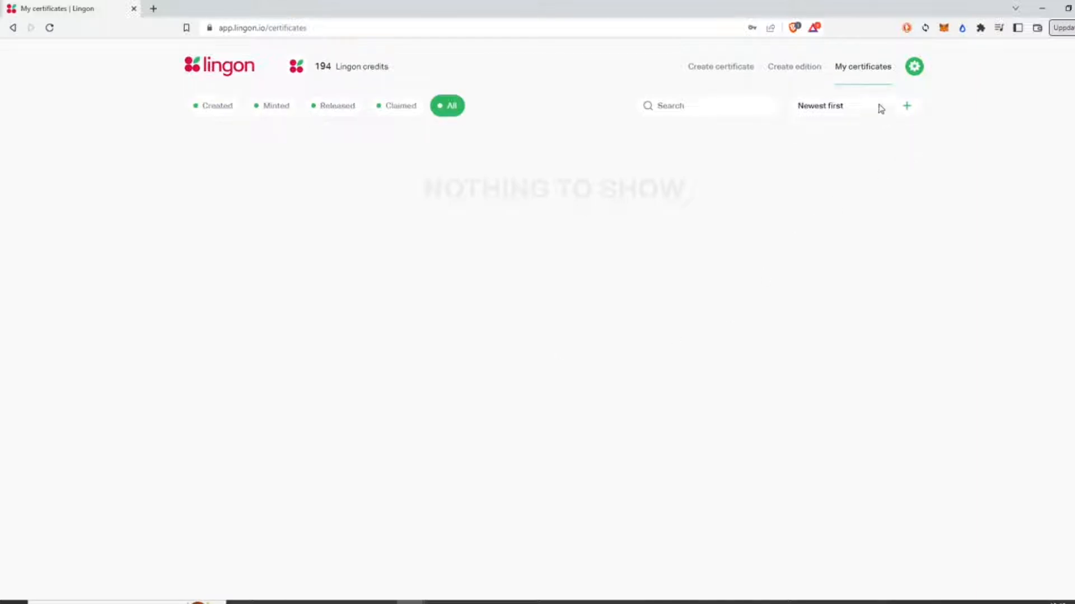
left_click(914, 66)
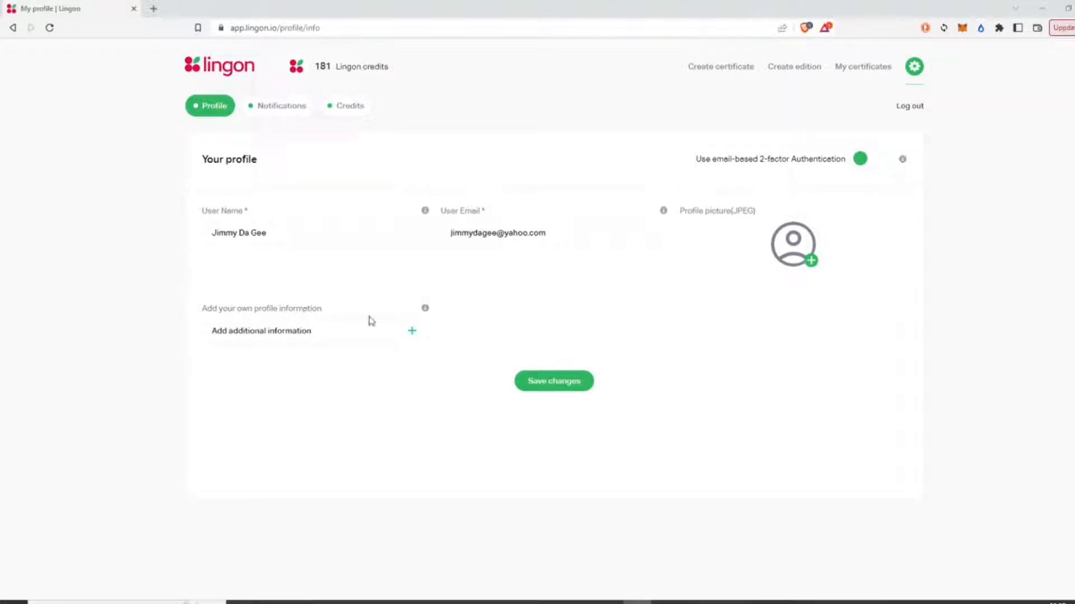
left_click(773, 245)
Step: Set Jimmy.jpg from the Pictures folder as the profile picture
left_click(370, 109)
left_click(334, 127)
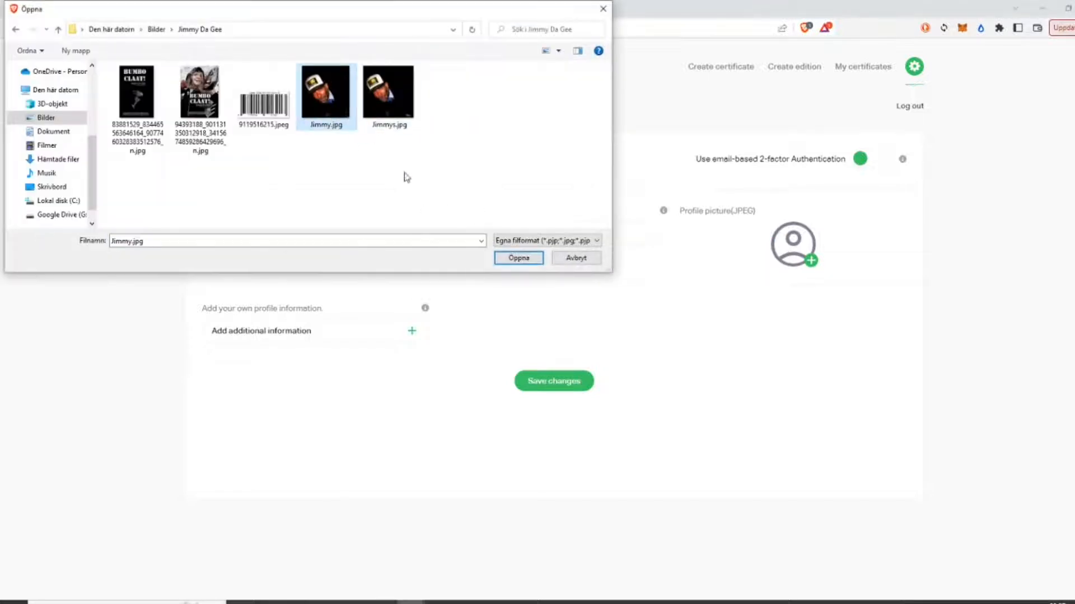
left_click(505, 256)
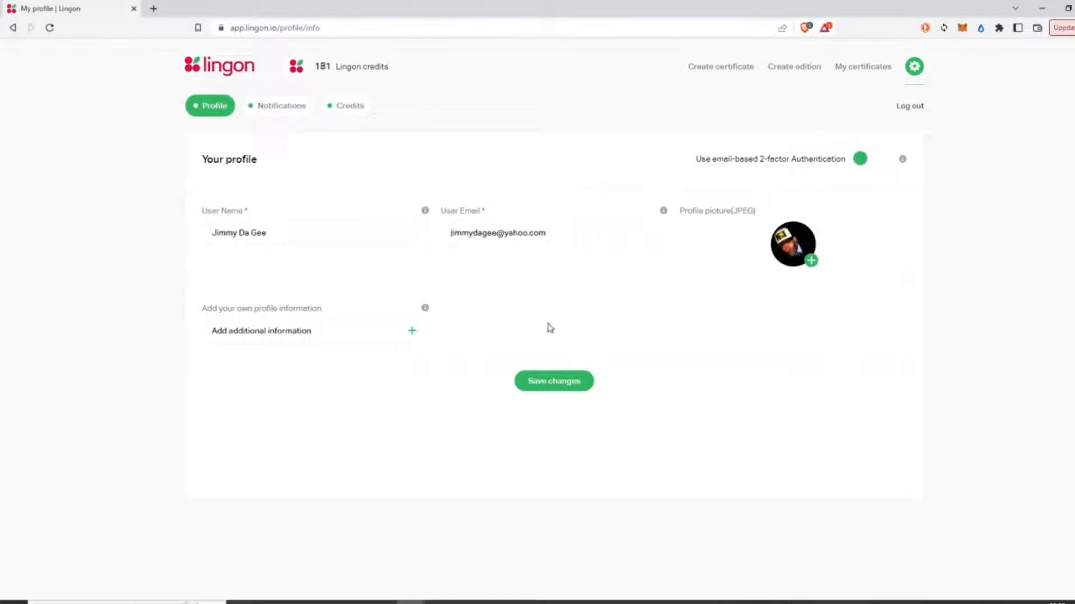
Step: Add Instagram and Facebook fields to the profile
left_click(412, 331)
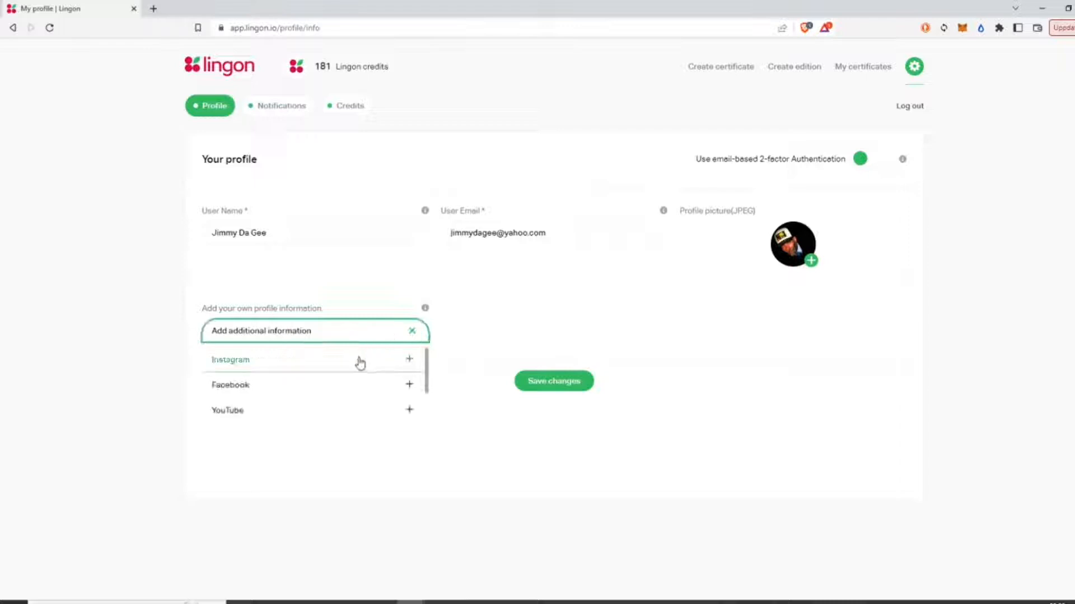
left_click(360, 361)
left_click(413, 336)
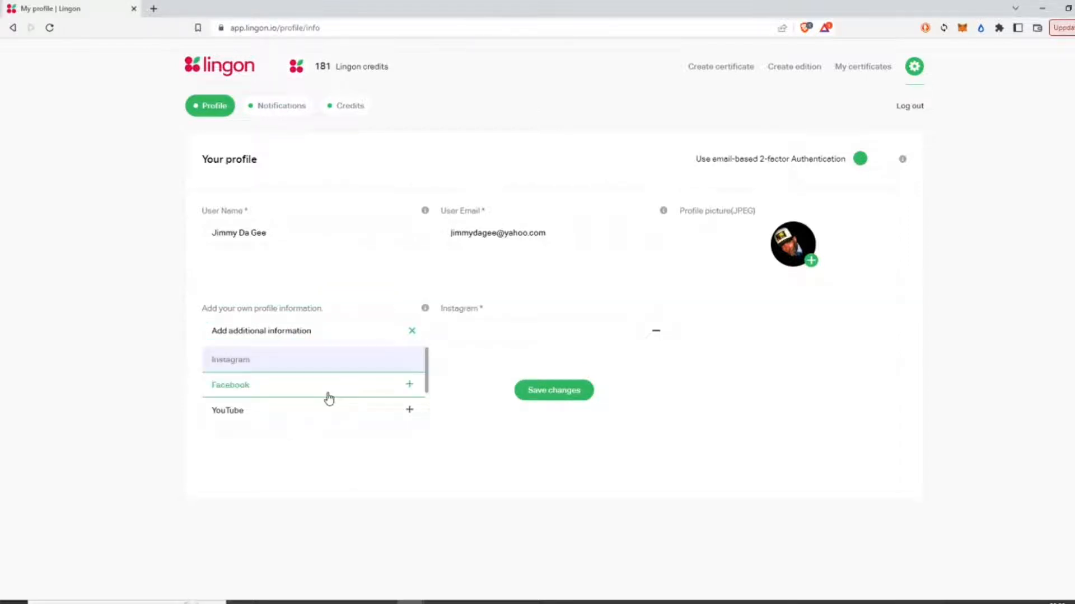
left_click(328, 396)
Step: Add a long-text profile field titled 'Description of me'
left_click(410, 330)
scroll(380, 391, "down", 1)
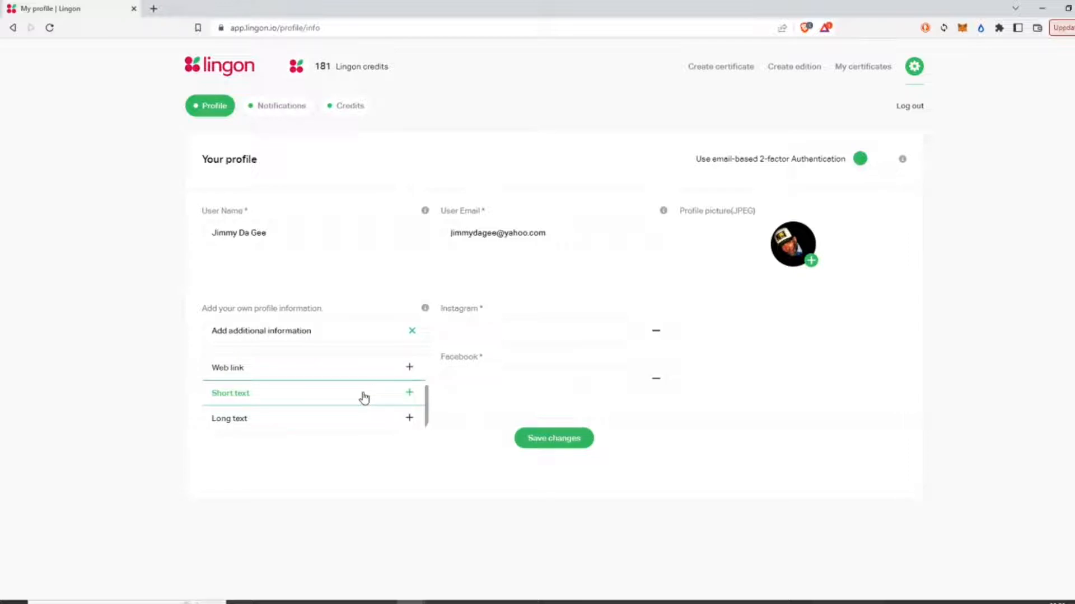
left_click(364, 398)
left_click(690, 264)
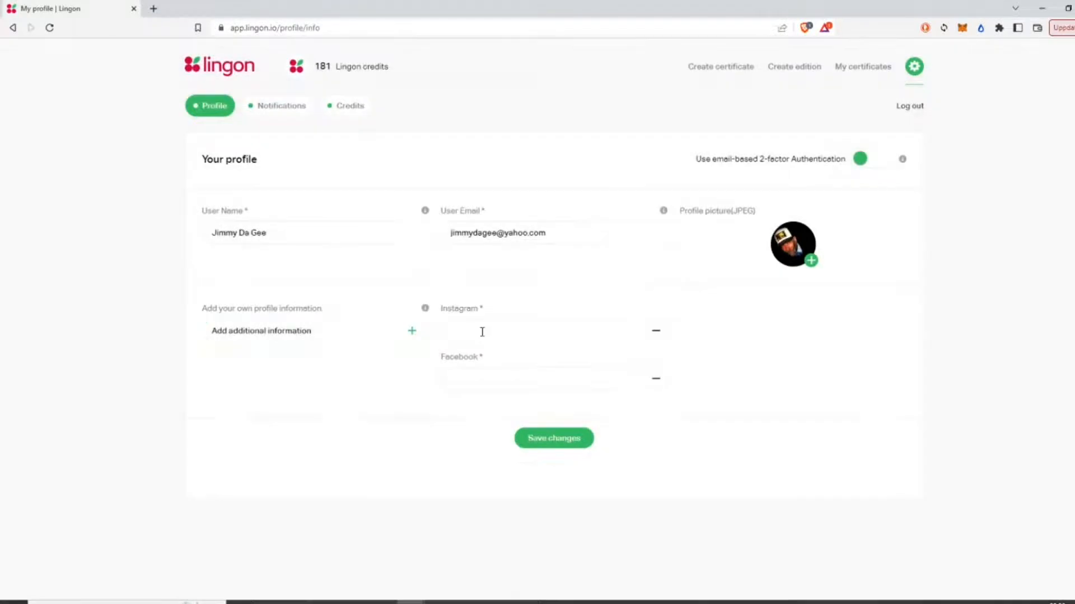
left_click(412, 334)
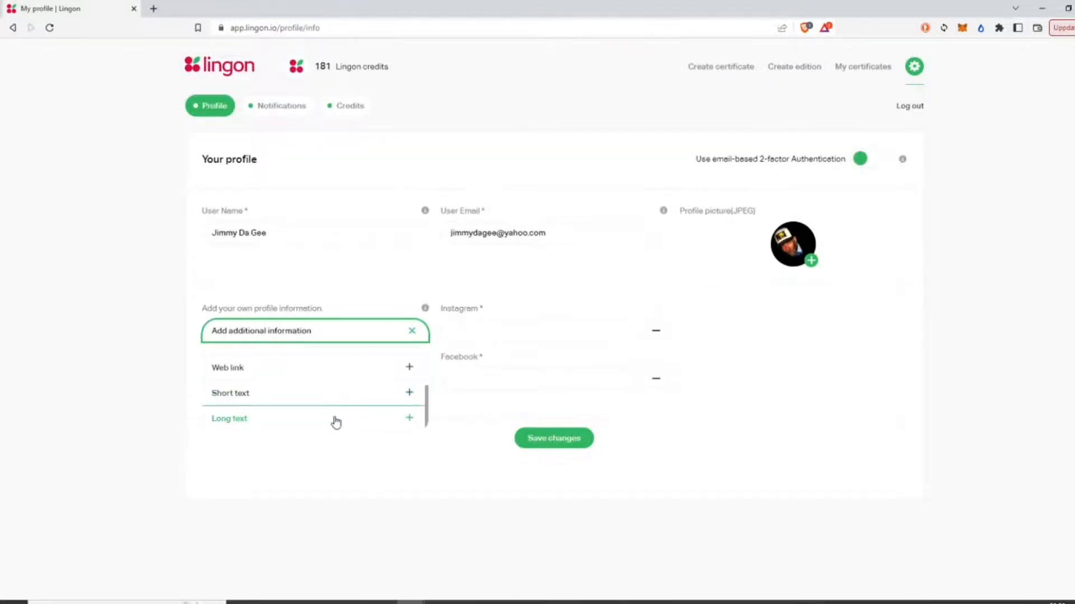
left_click(335, 421)
left_click(509, 330)
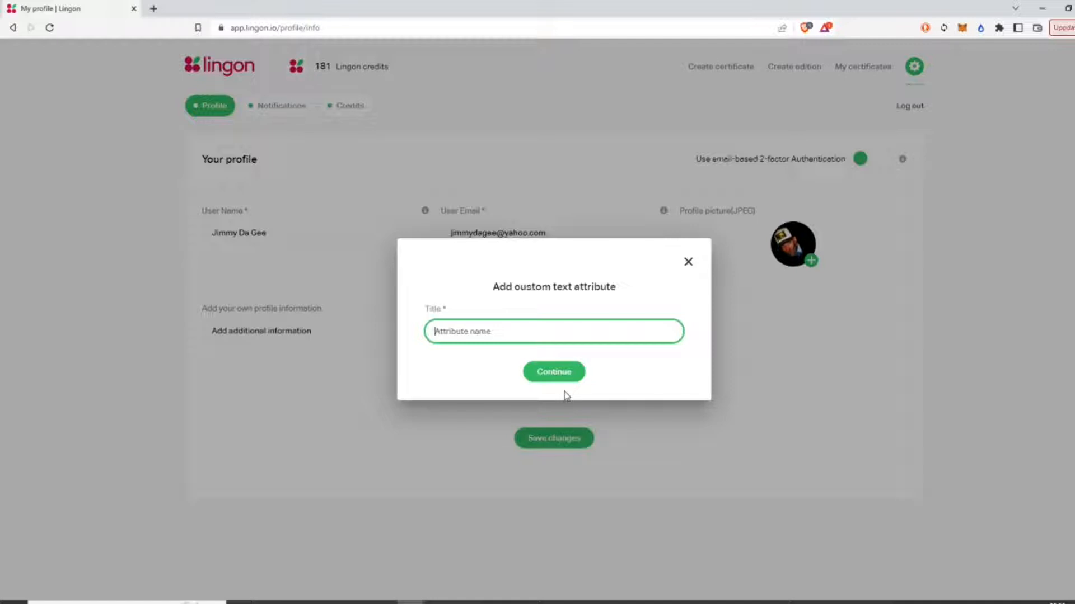
type("Description of me:")
key("Return")
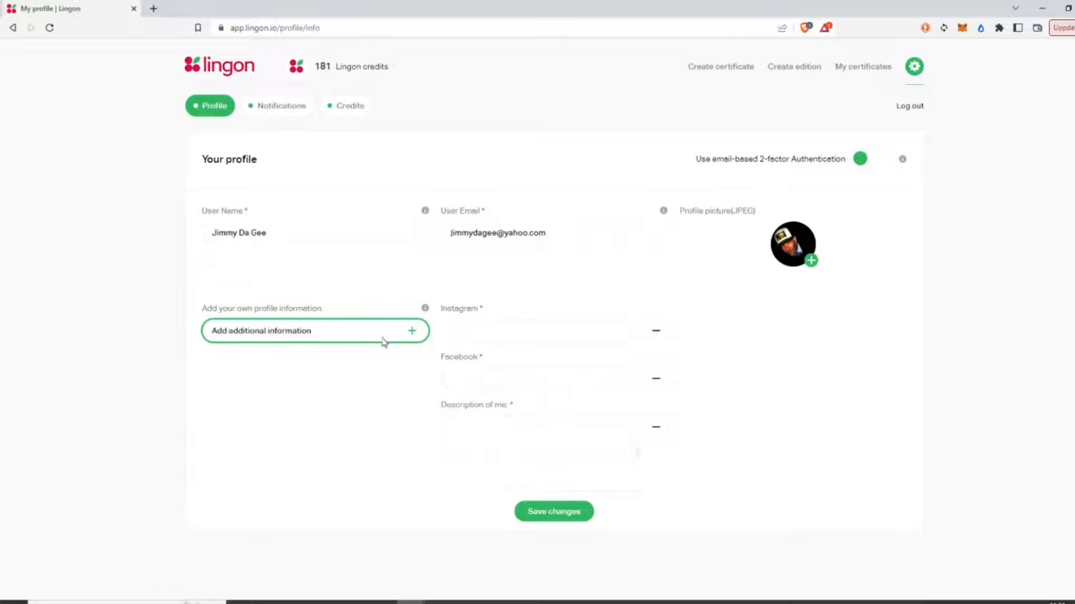
Step: Add a short-text profile field titled 'Latest book'
left_click(413, 332)
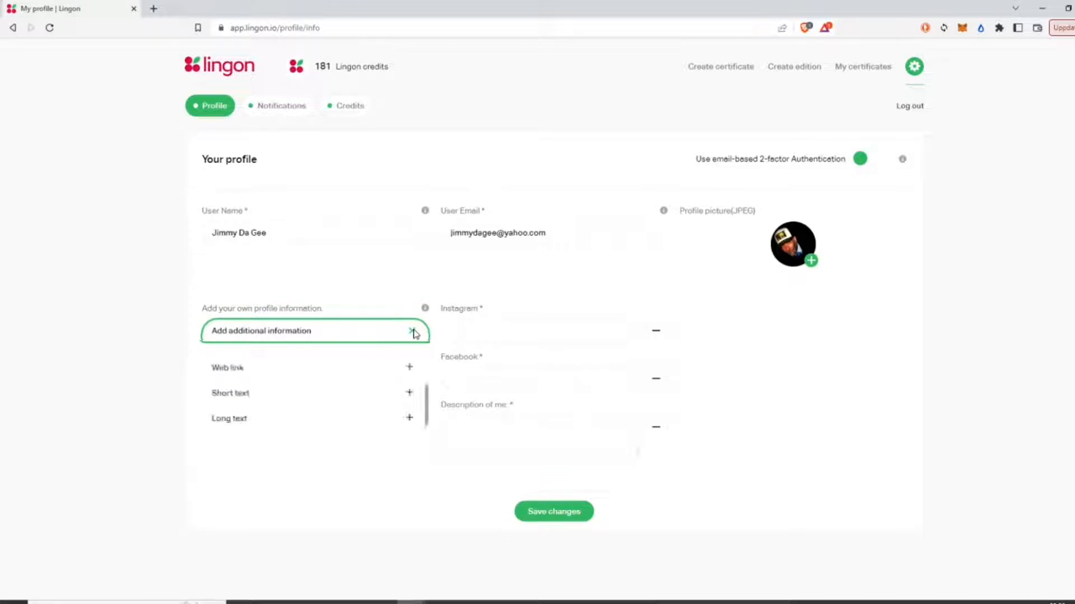
left_click(314, 400)
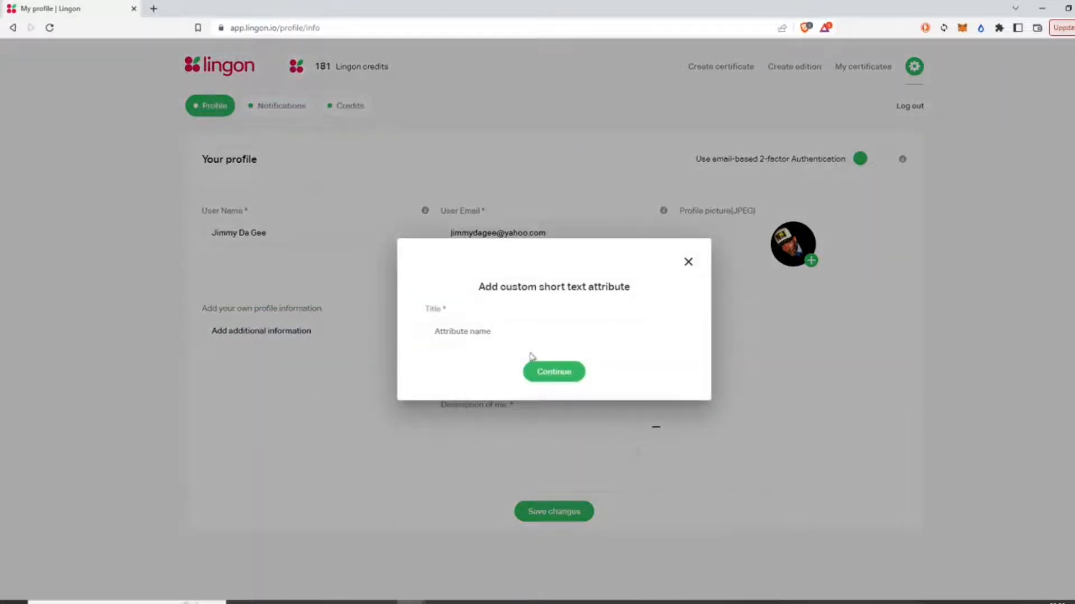
left_click(518, 338)
type("Lat")
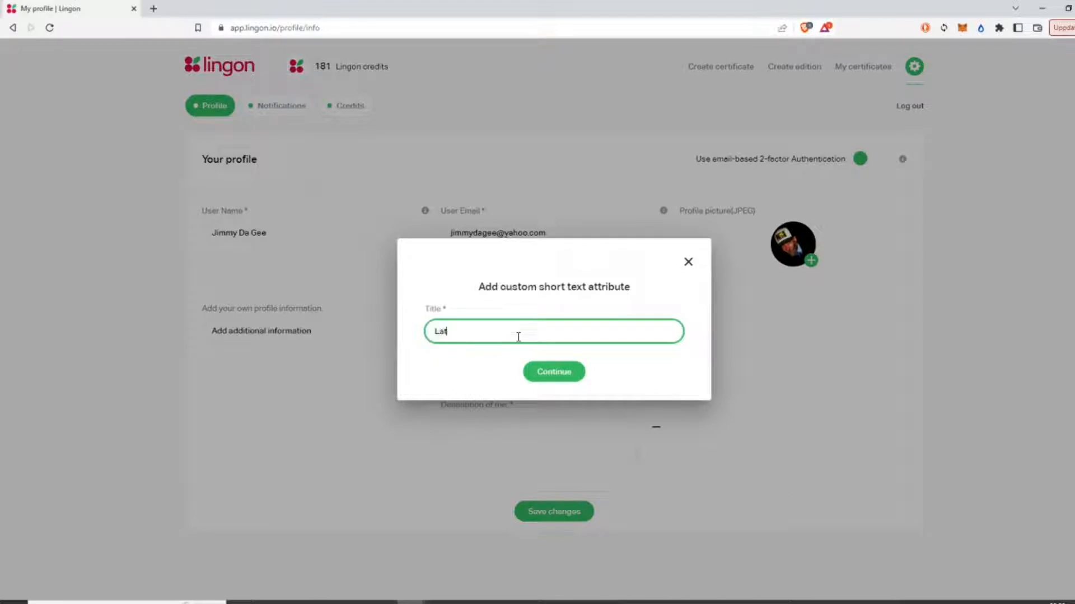
type("est book")
left_click(540, 372)
Step: Add a web-link profile field titled 'My hompe page'
left_click(411, 340)
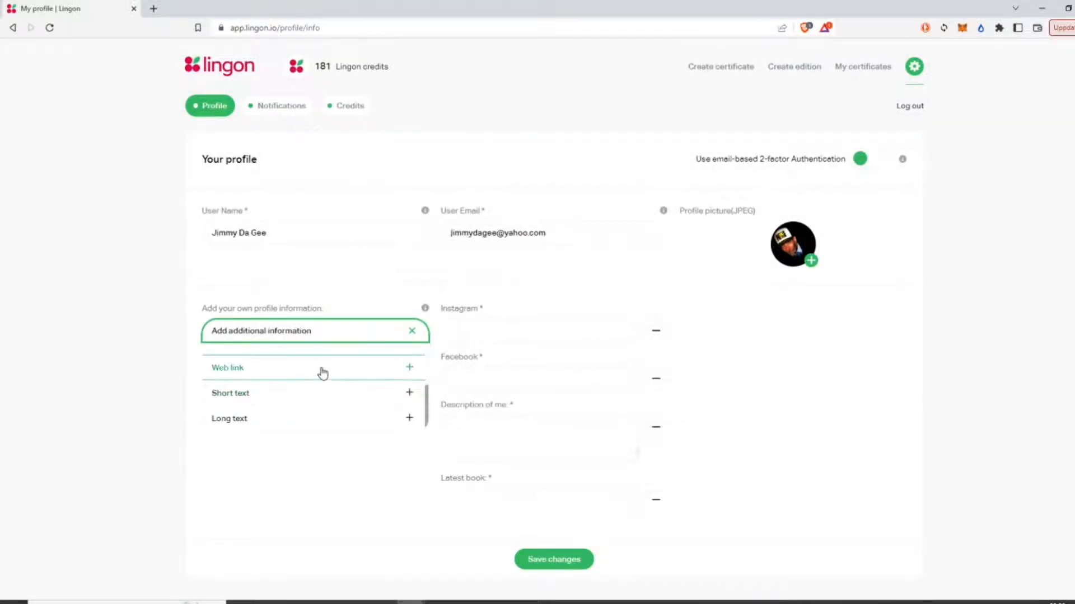
left_click(322, 372)
left_click(543, 333)
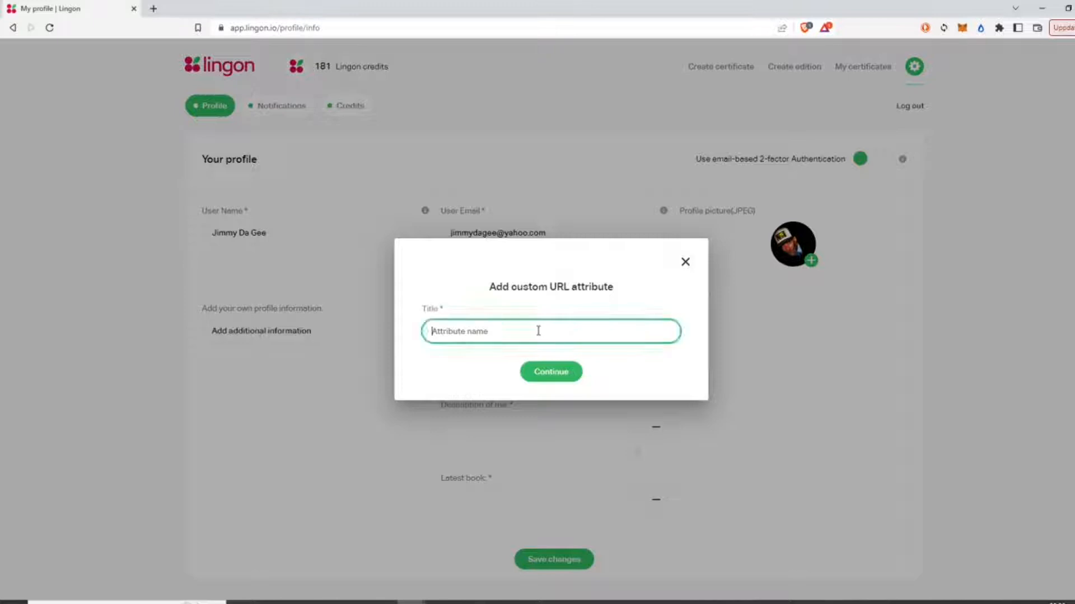
type("My h")
key("BackSpace")
type("hompepage:")
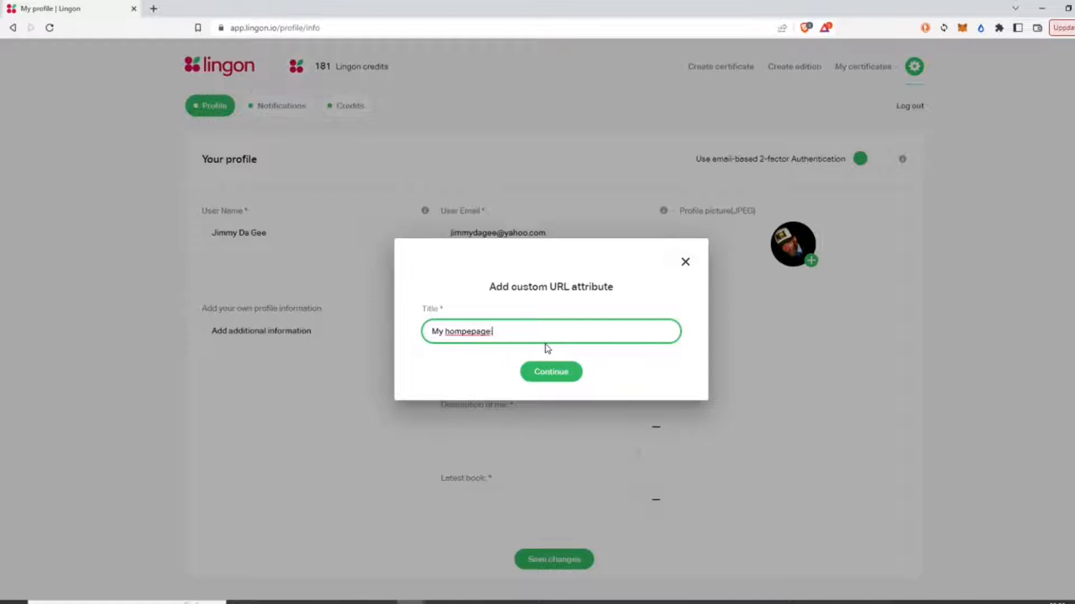
left_click(578, 378)
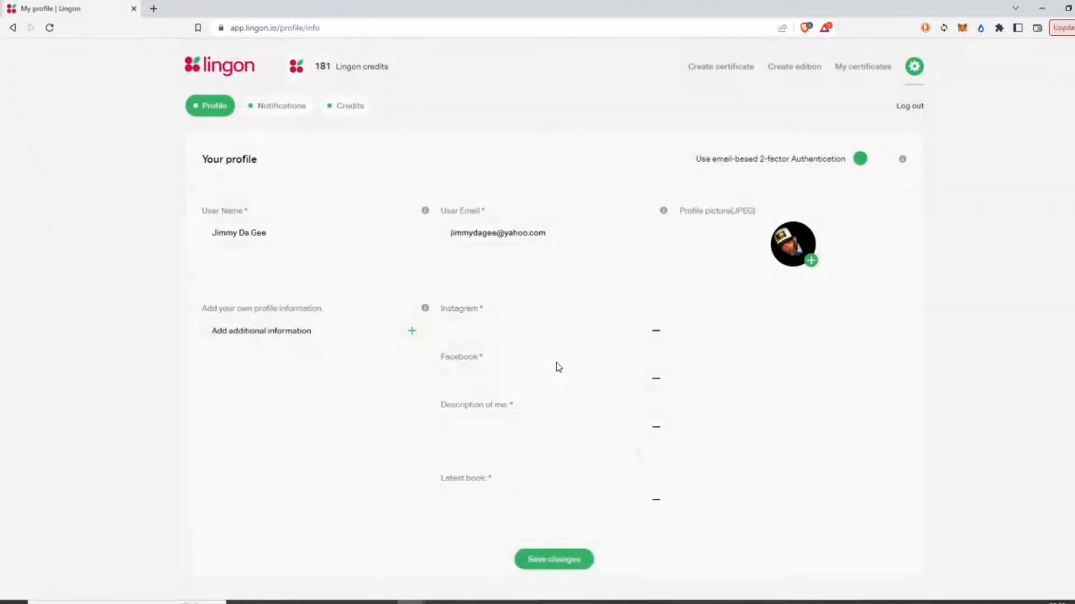
scroll(521, 381, "down", 1)
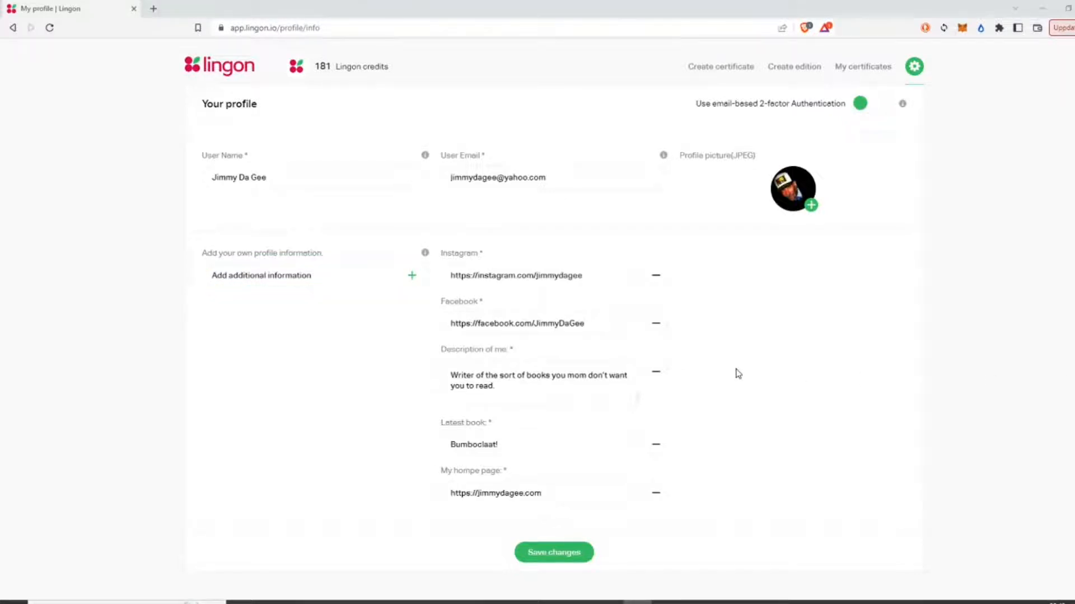
Step: Complete the Instagram, description, latest book 'Bumboclaat!' and homepage fields, then save and confirm
left_click_drag(622, 276, 434, 263)
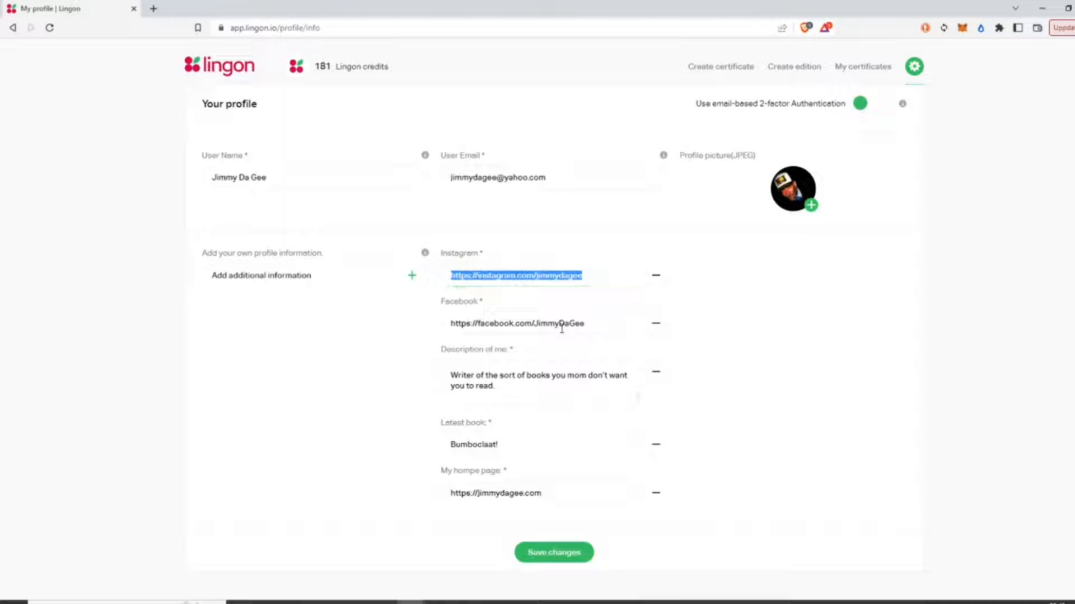
left_click_drag(513, 388, 419, 388)
left_click_drag(528, 445, 449, 445)
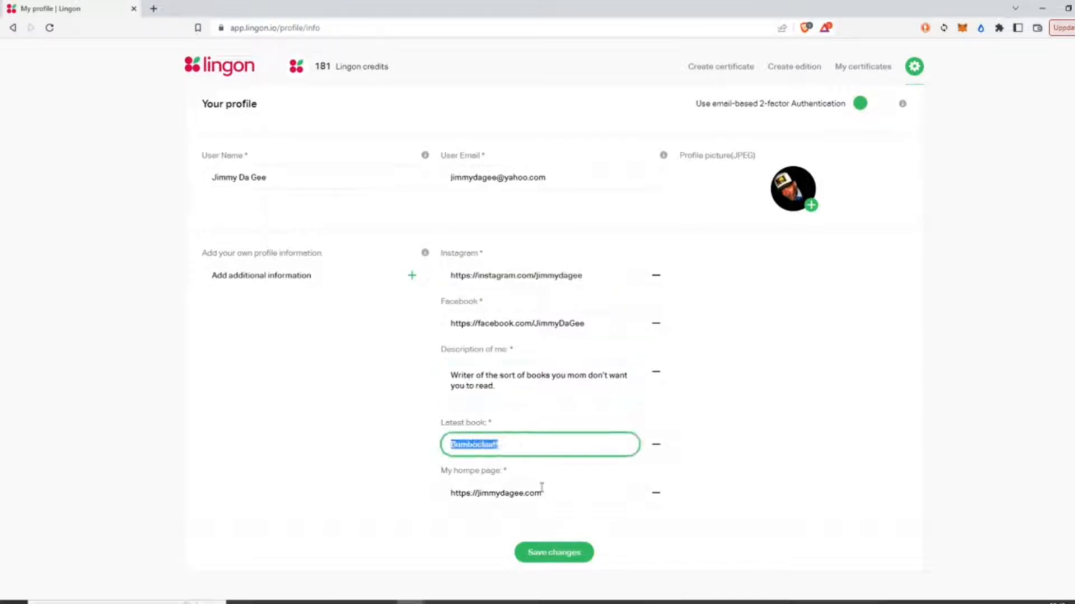
left_click_drag(550, 491, 295, 511)
left_click(785, 353)
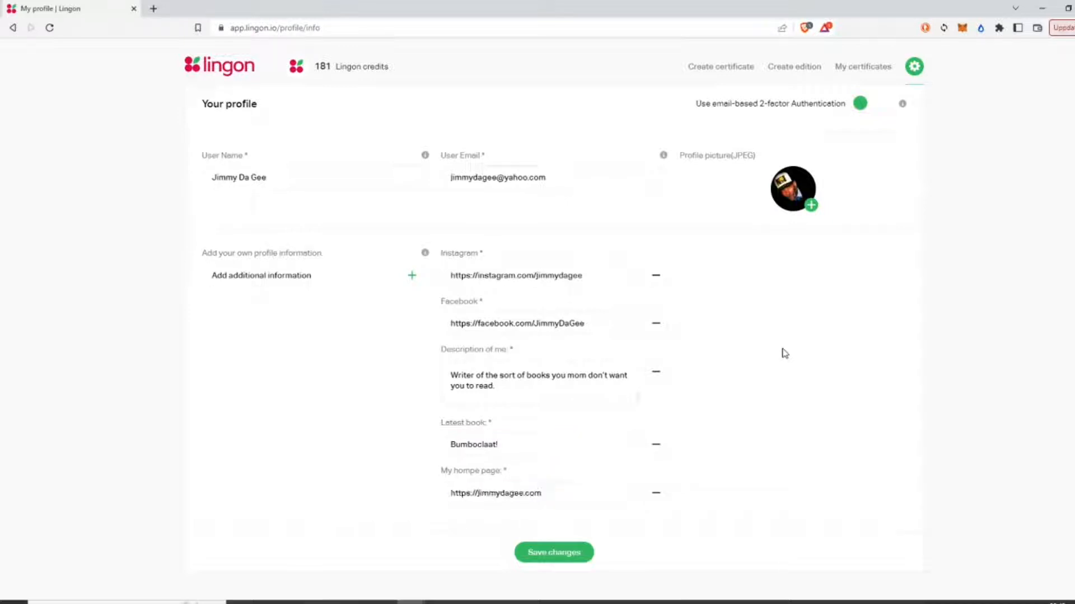
left_click(577, 550)
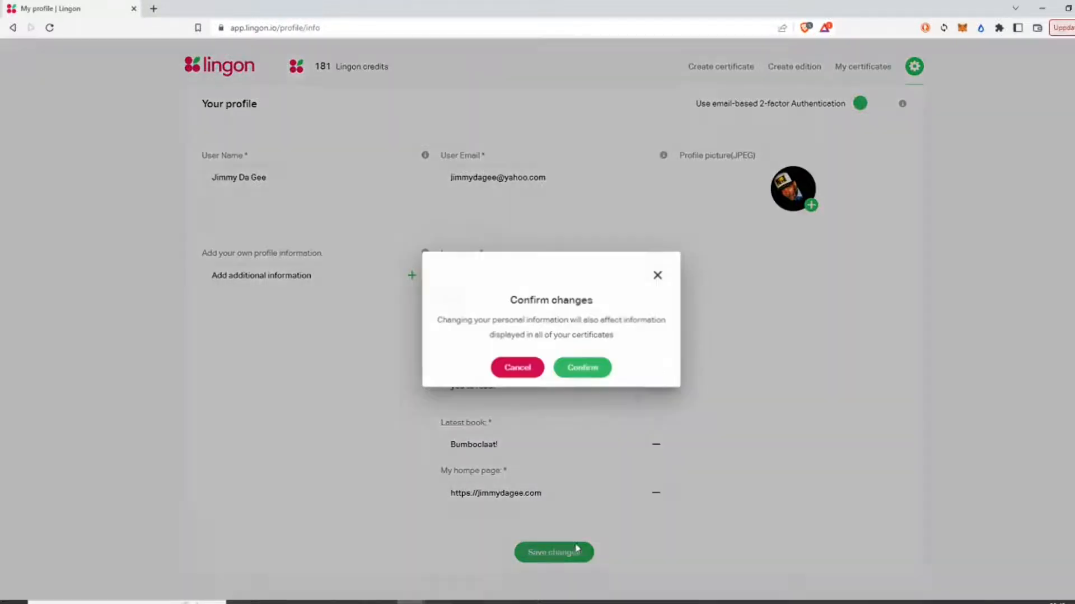
left_click(581, 367)
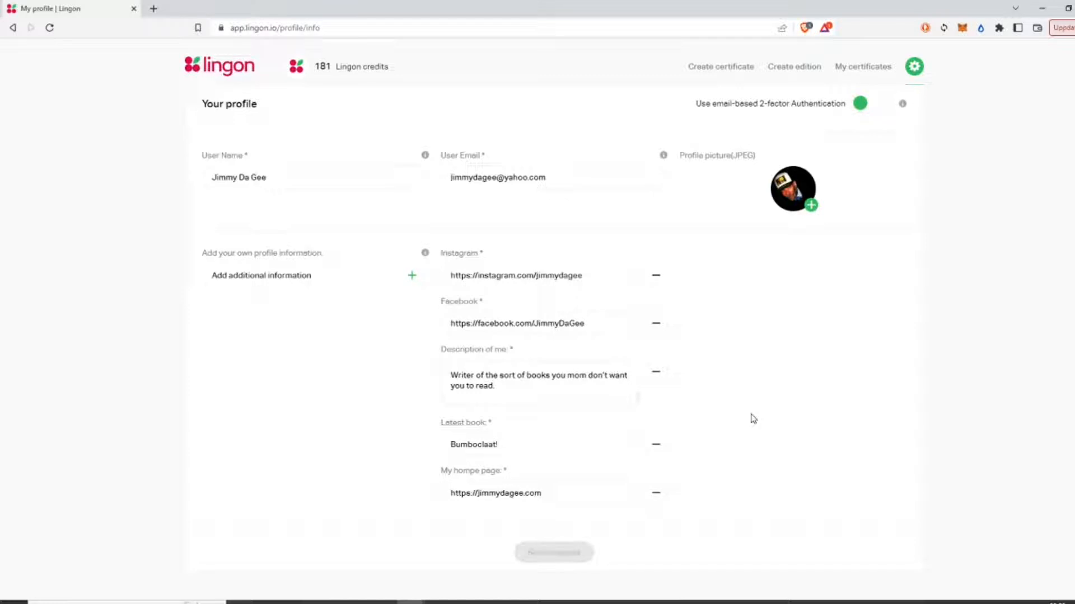
Step: Start a new certificate named 'Bumboclaat medal of honor #326!'
left_click(712, 71)
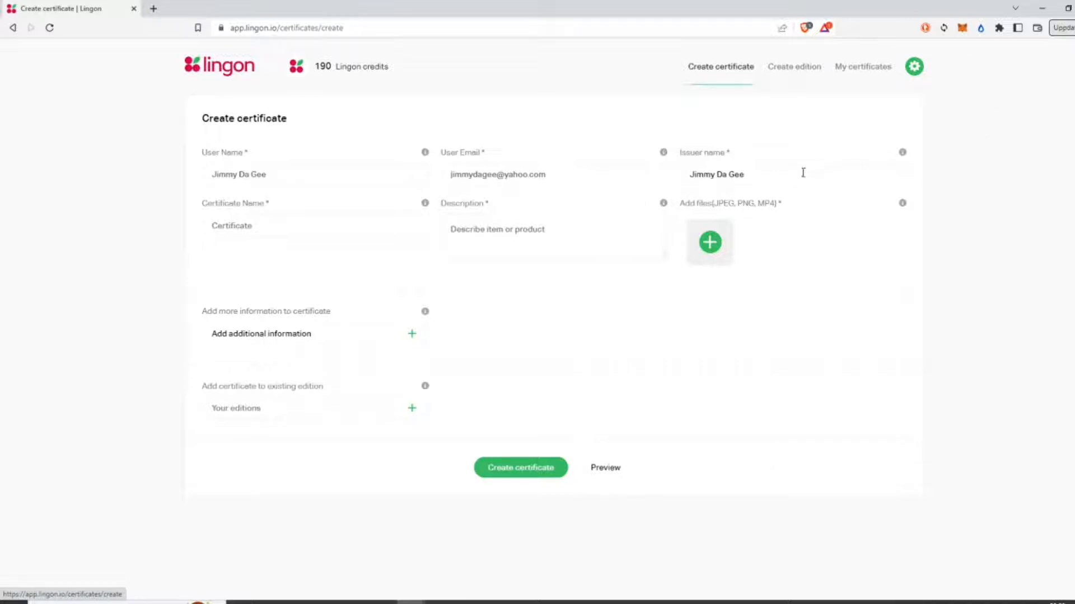
left_click_drag(789, 179, 681, 228)
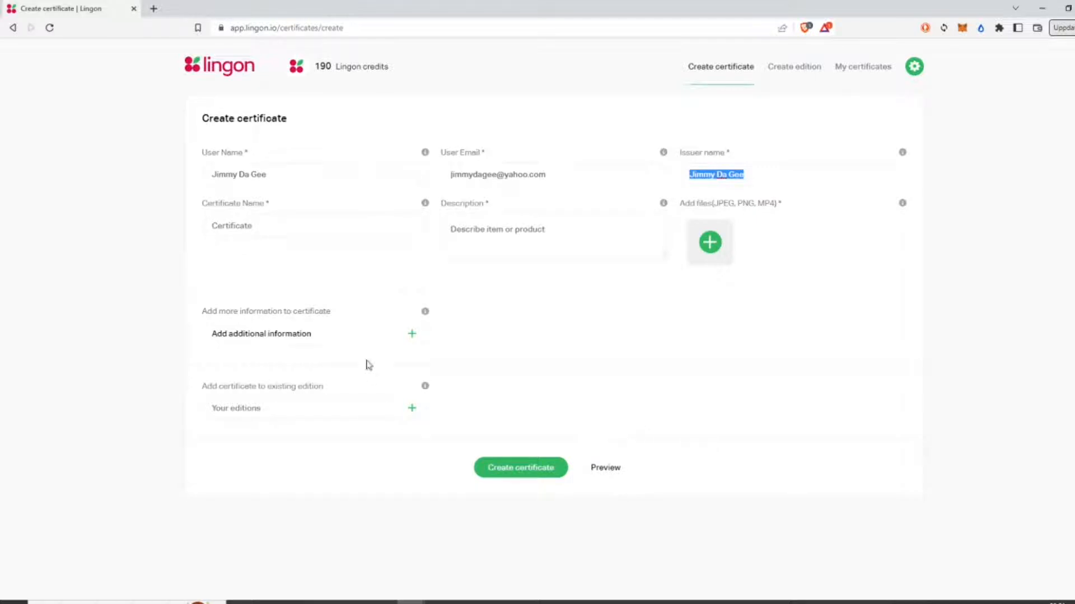
left_click(344, 230)
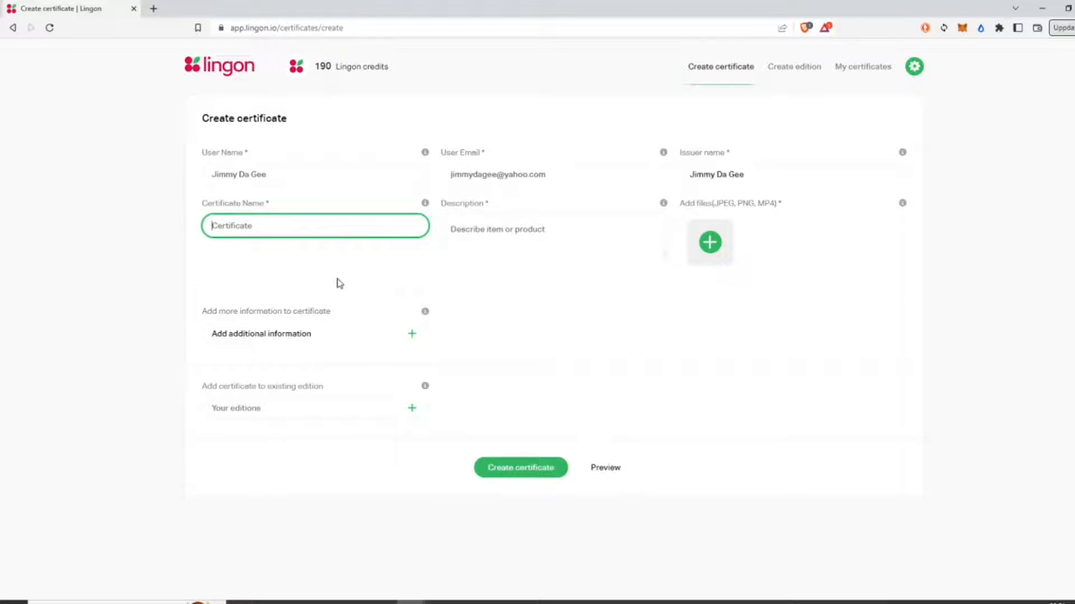
left_click(575, 234)
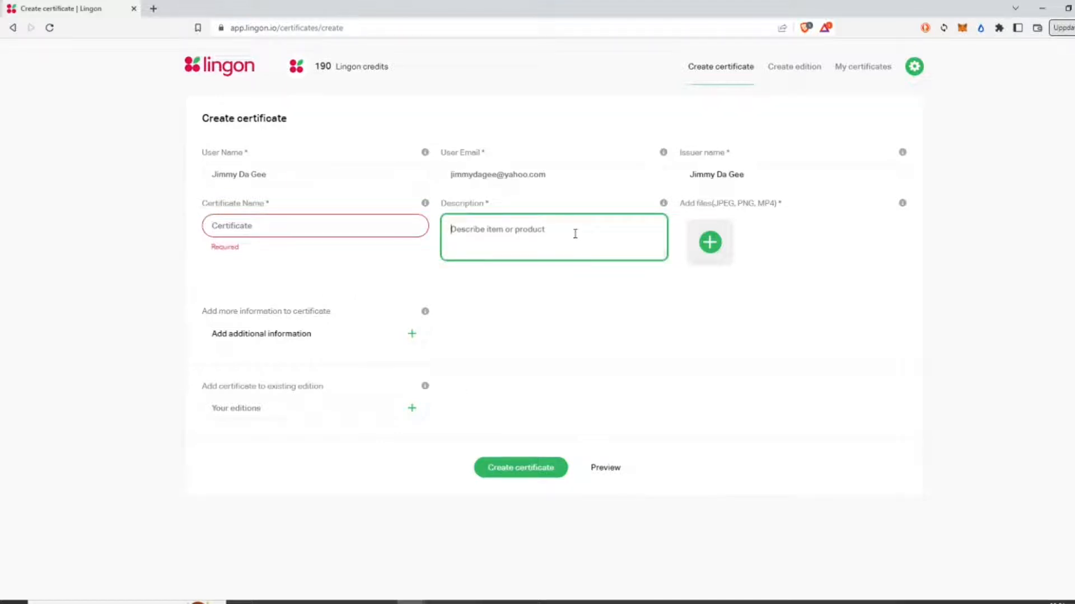
left_click(321, 234)
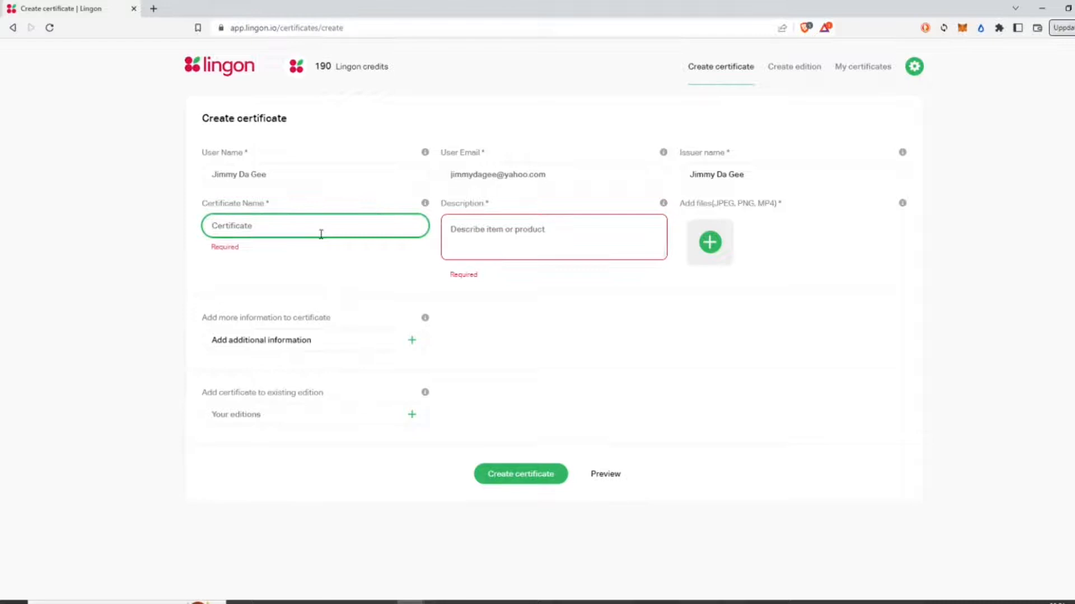
type("Bumboclaat medal of honor #326!")
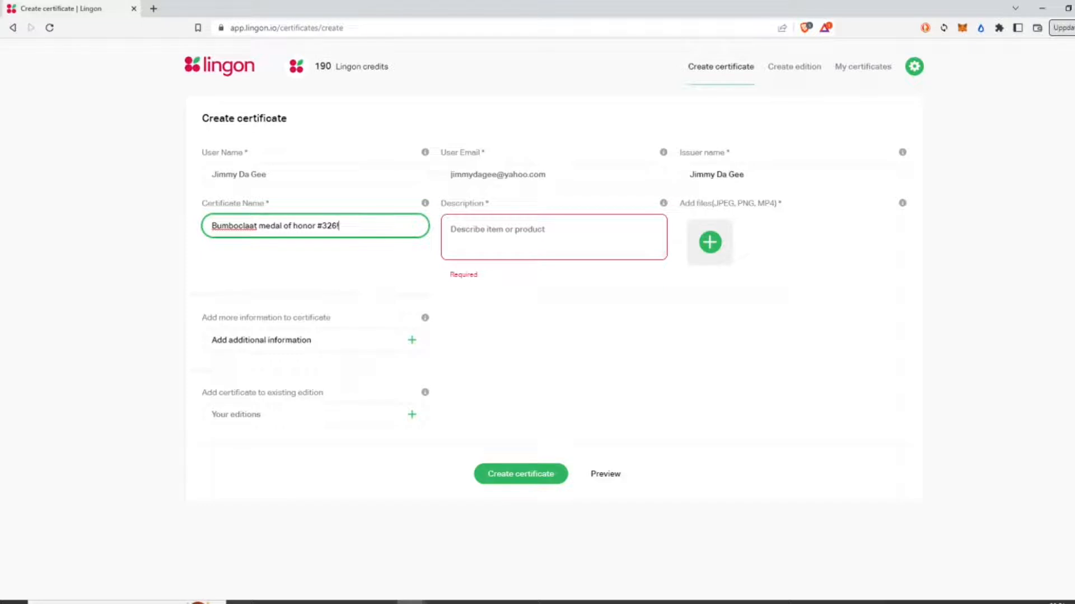
Step: Paste a description saying the owner bought it directly from the author and deserves respect
left_click(619, 244)
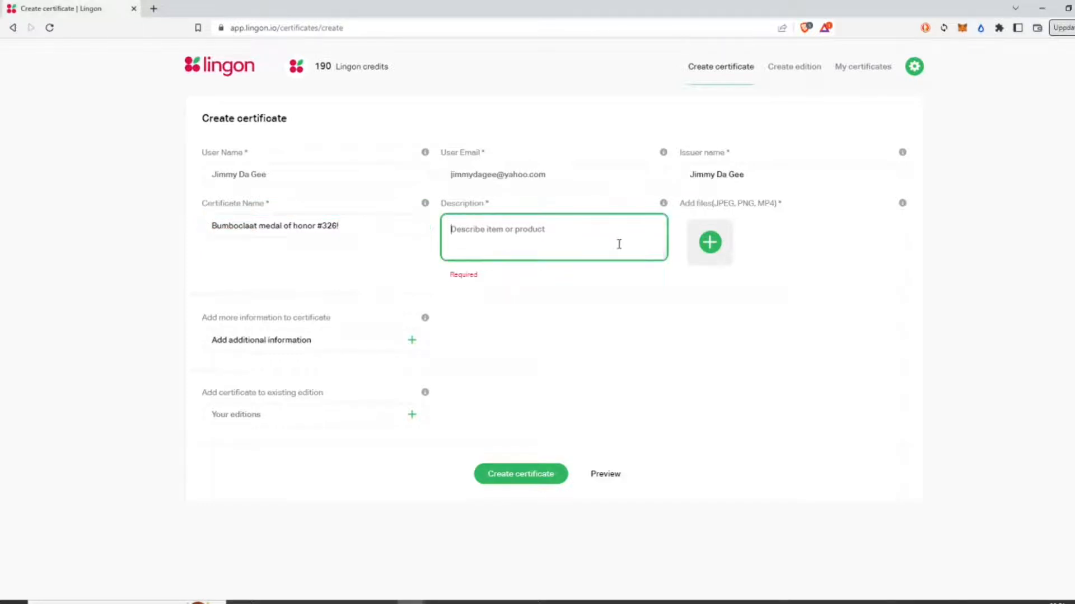
type("This certificate ensures the owner has bought this item from Mr Jimmy himself and is worthy of immense respect.")
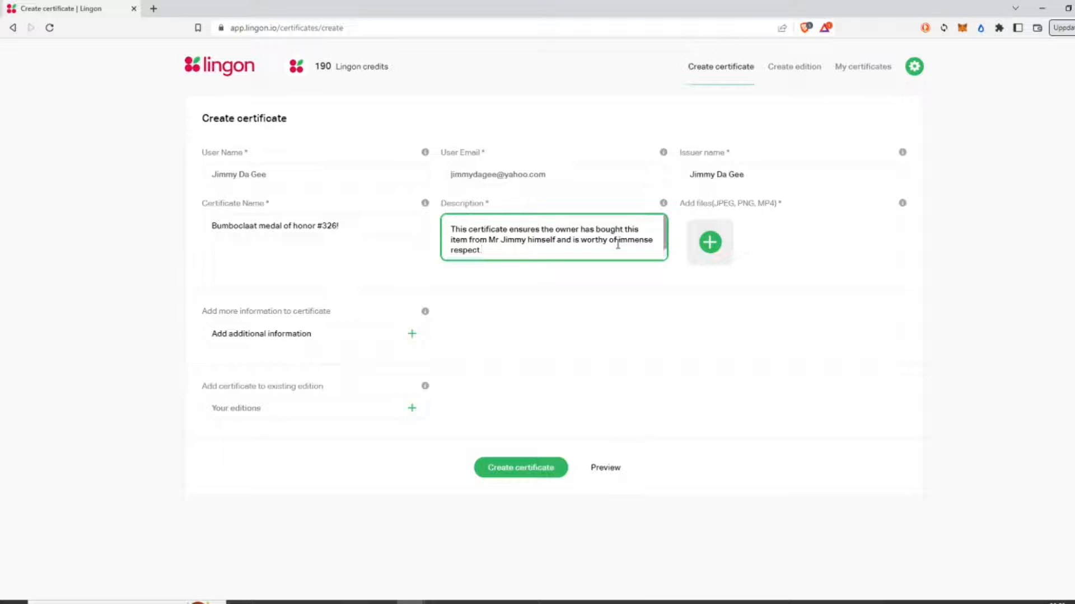
left_click(709, 245)
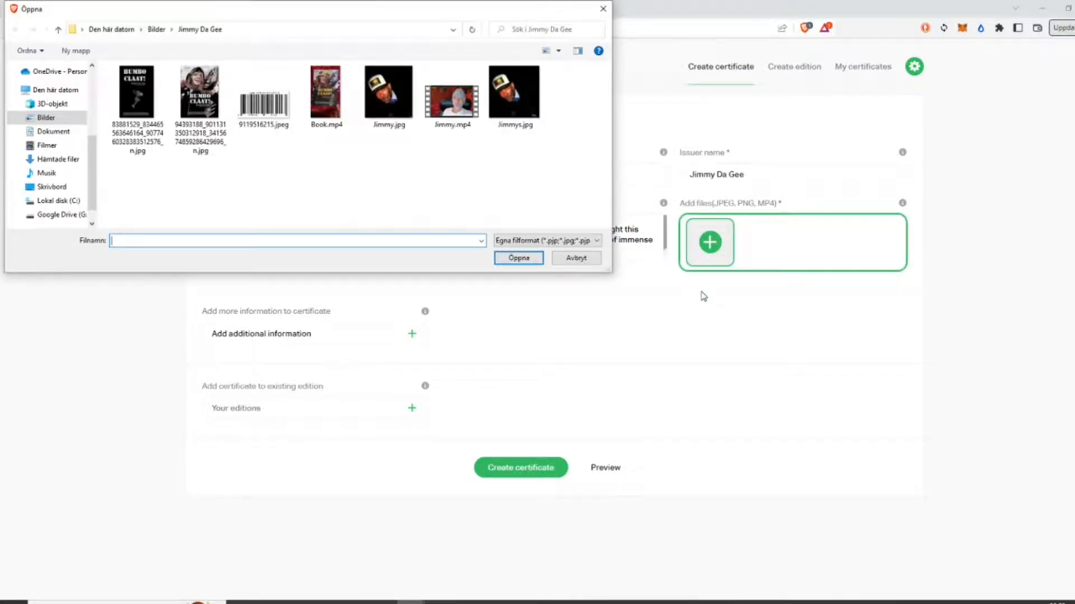
Step: Attach the book cover JPG and the barcode JPEG to the certificate
left_click(203, 112)
left_click(529, 259)
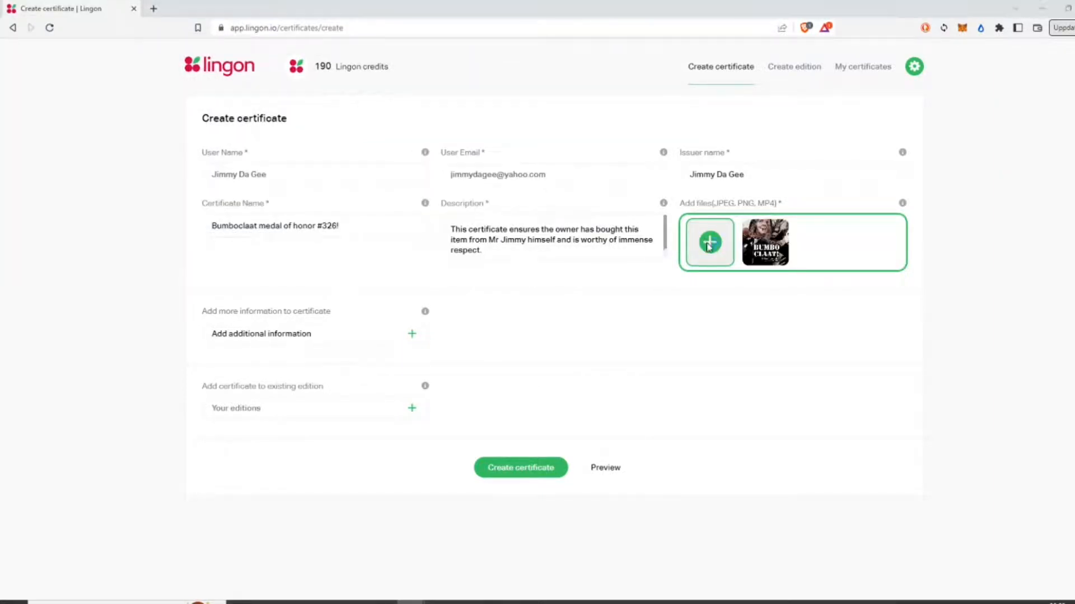
left_click(709, 247)
left_click(265, 109)
left_click(518, 258)
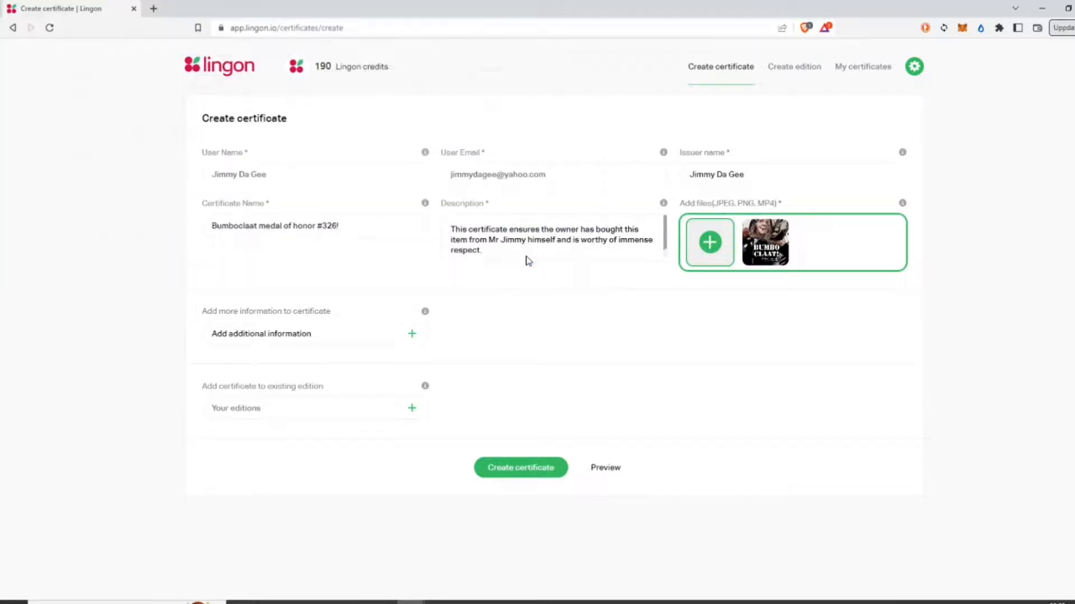
Step: Attach the two MP4 videos, the second being Book.mp4
left_click(717, 247)
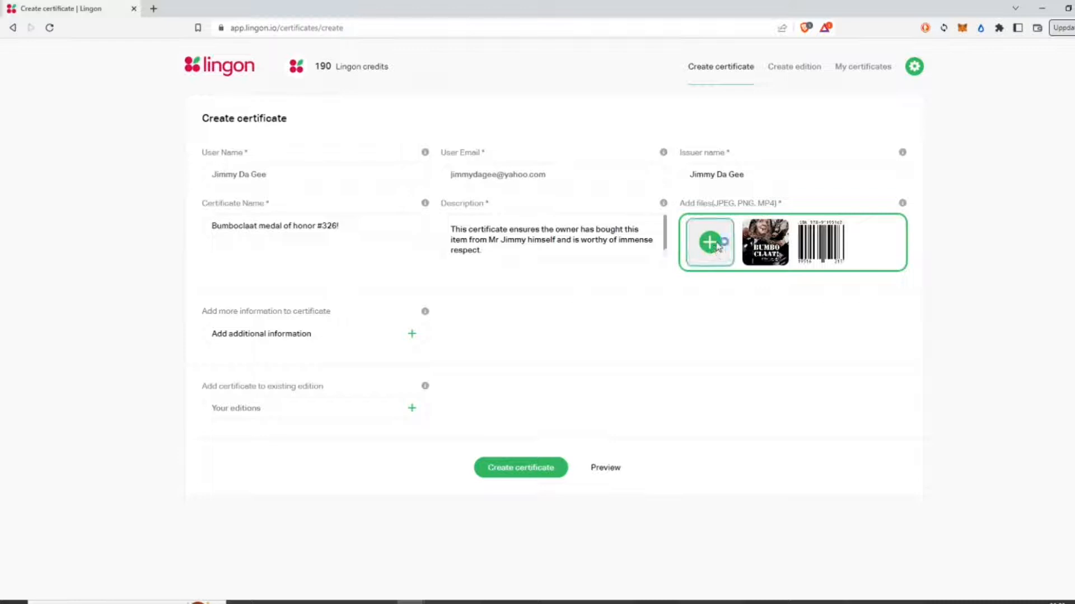
left_click(456, 120)
left_click(515, 259)
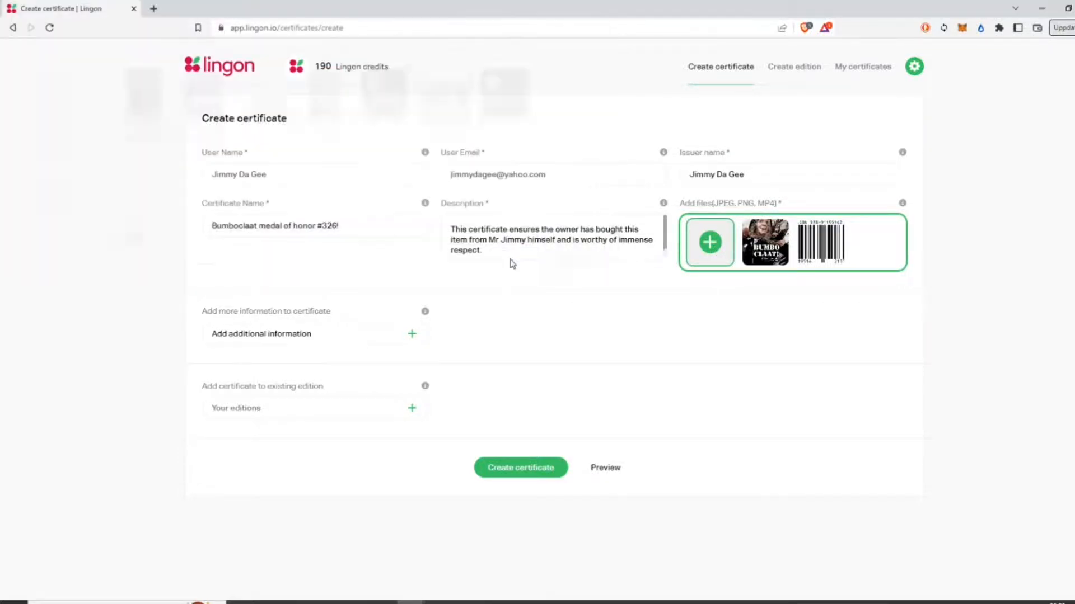
left_click(714, 249)
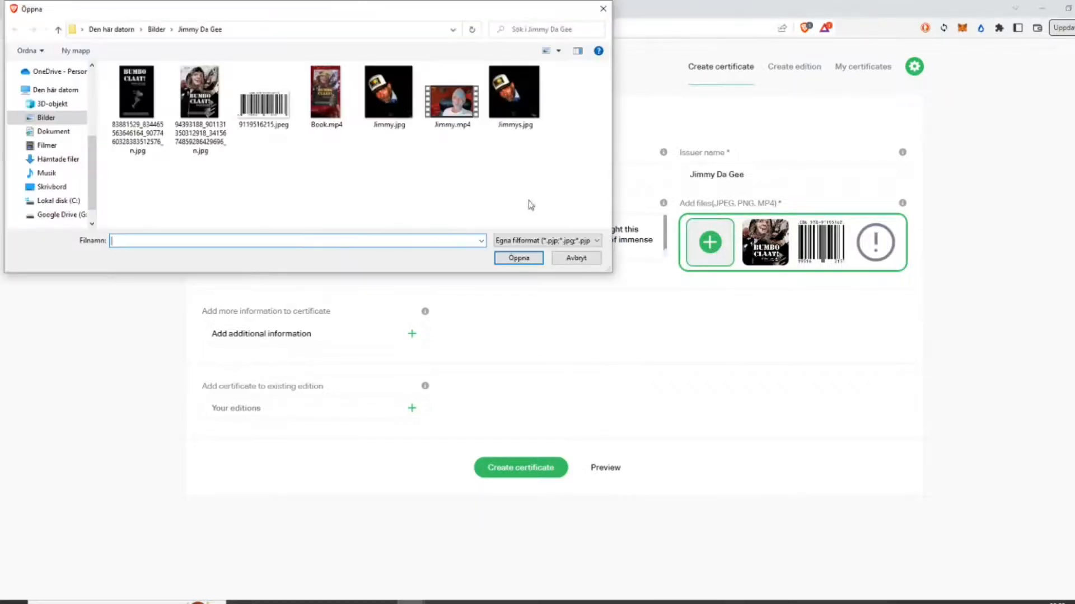
left_click(341, 100)
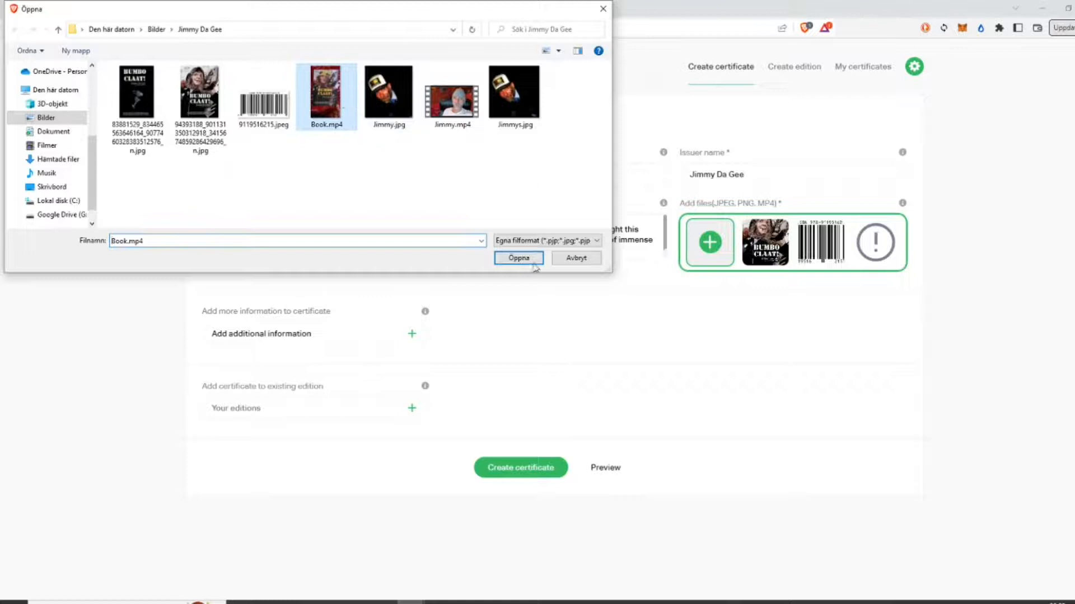
left_click(531, 262)
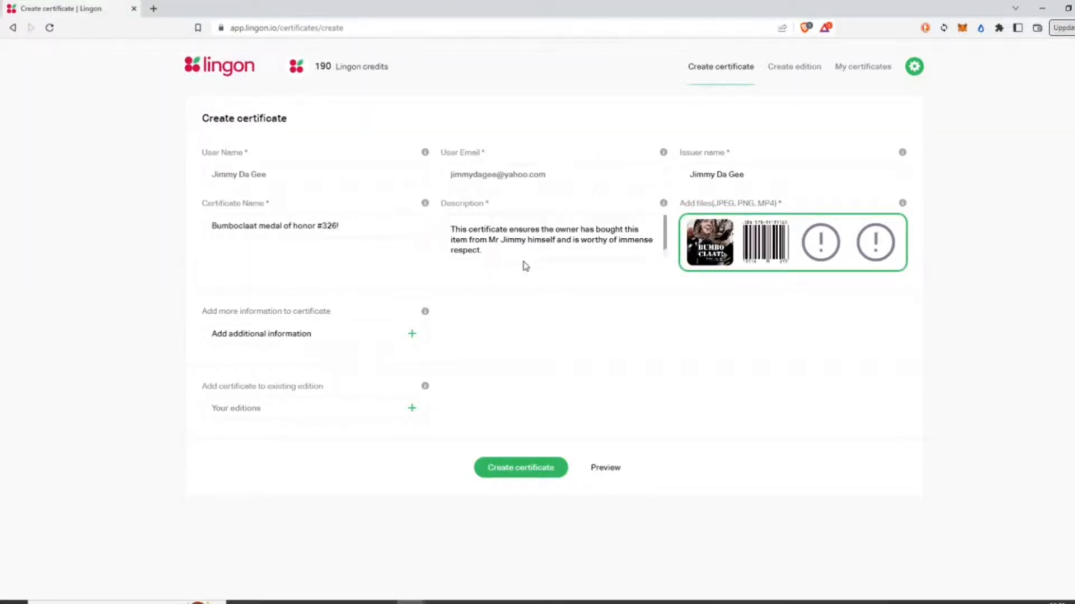
left_click(610, 470)
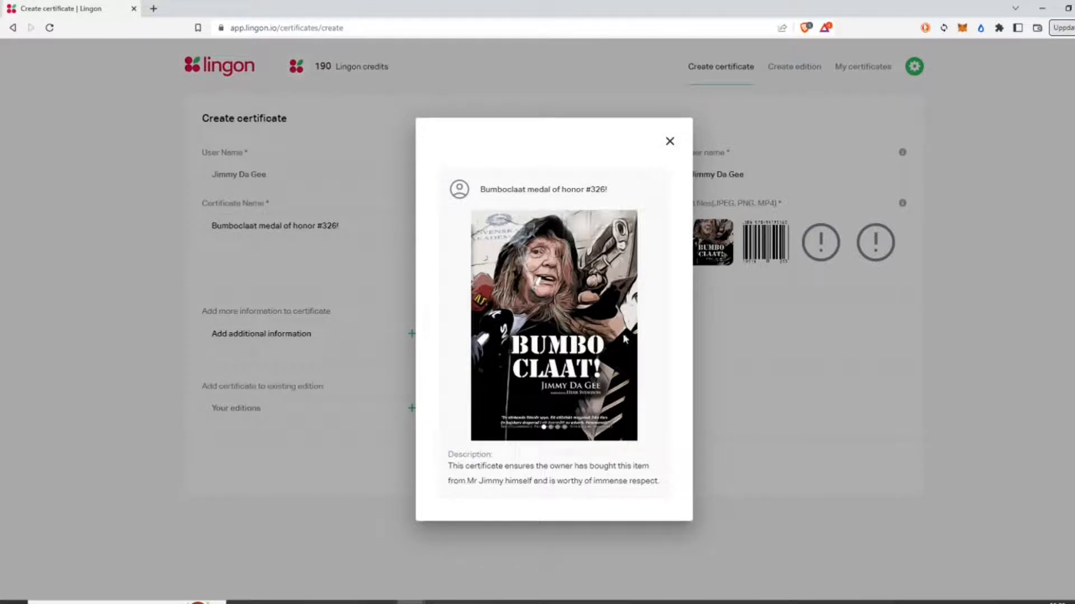
left_click(661, 332)
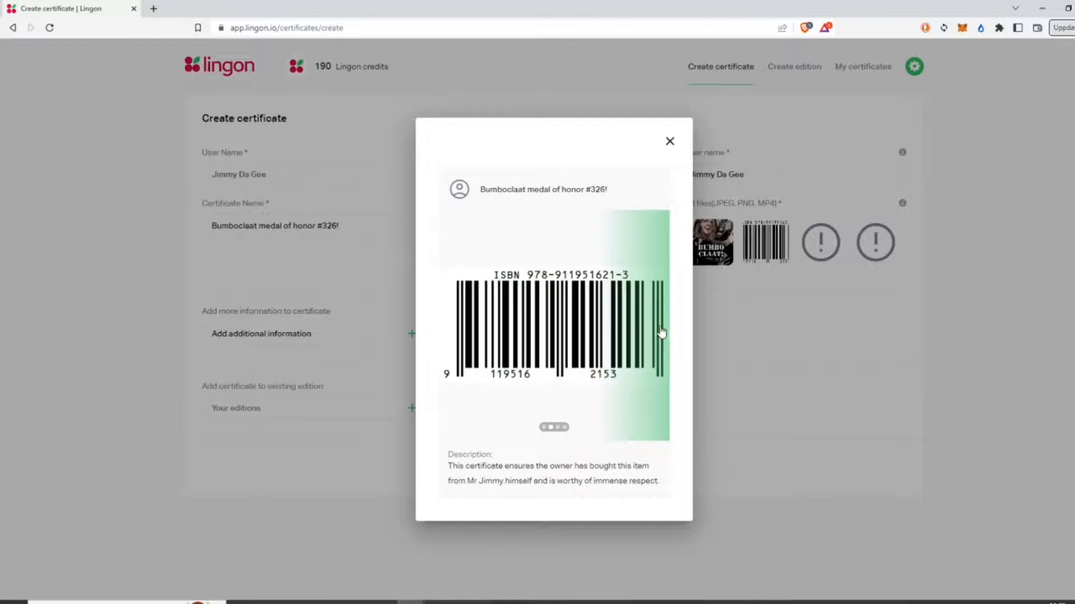
left_click(661, 332)
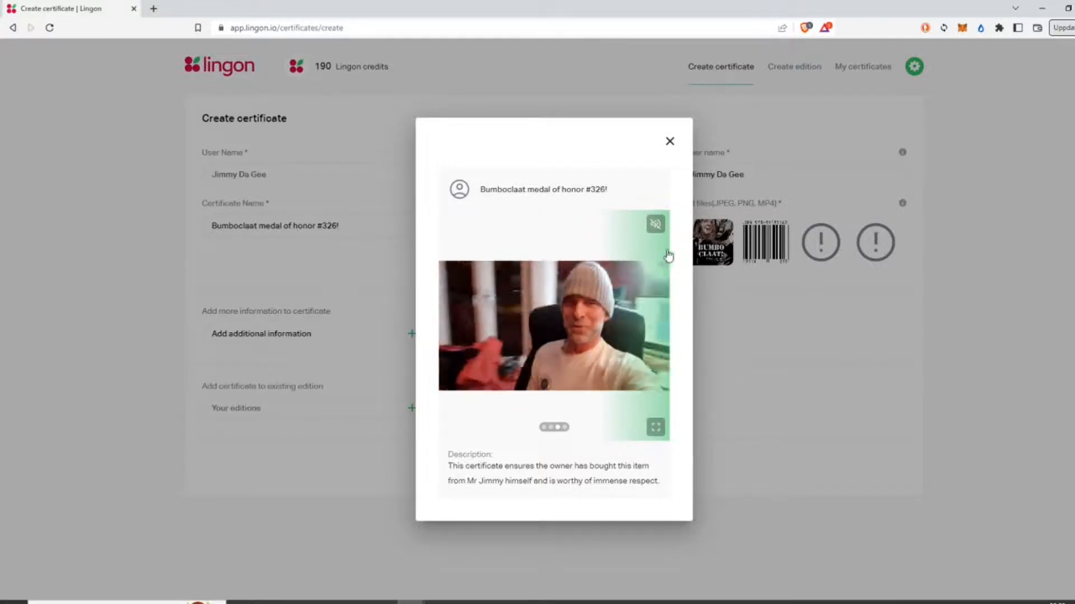
left_click(655, 223)
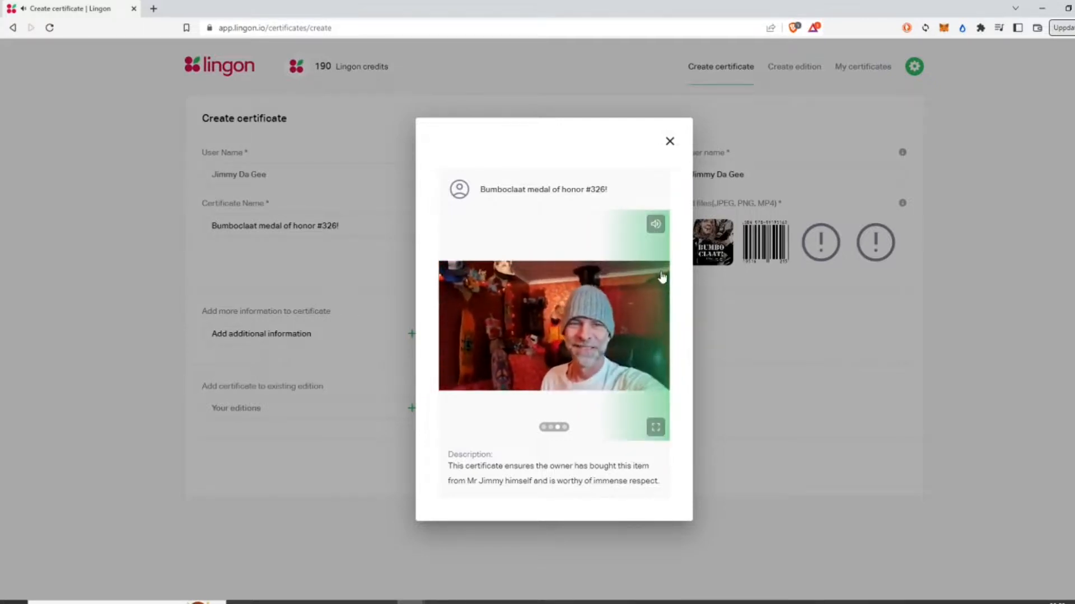
left_click(654, 305)
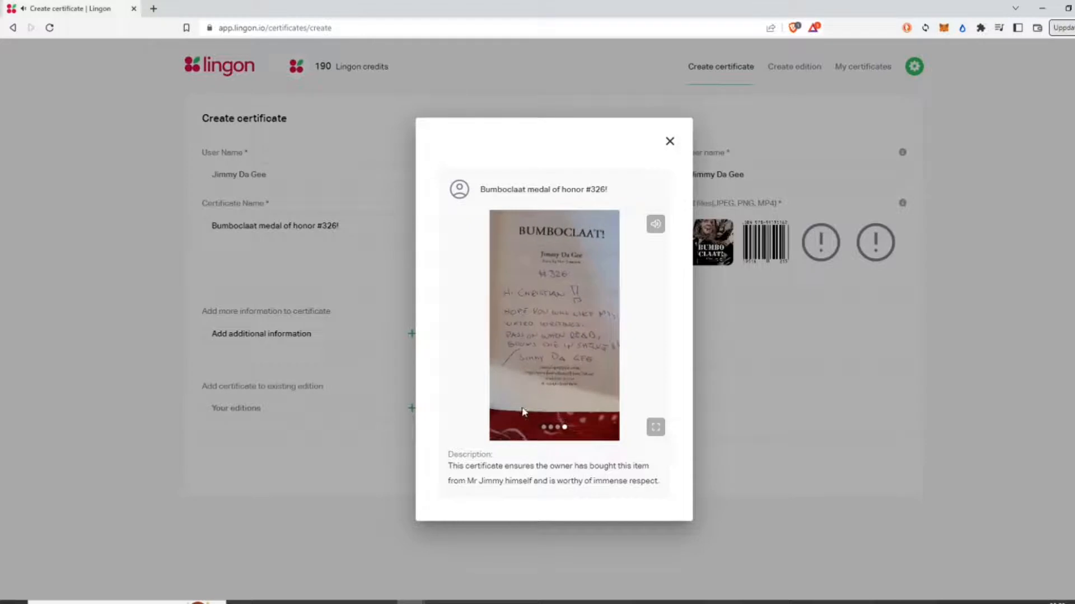
left_click(669, 141)
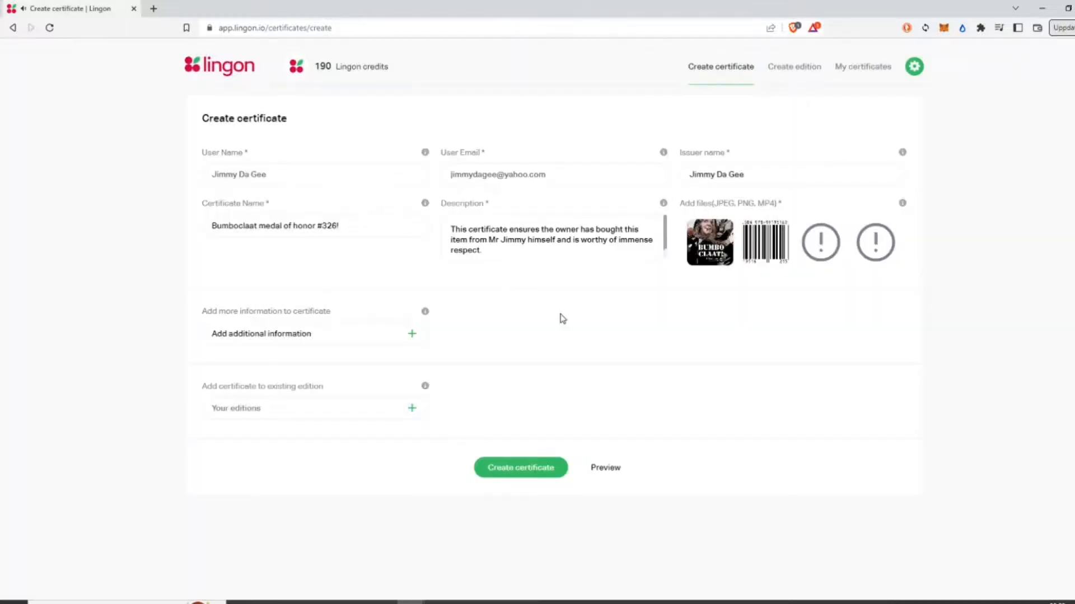
Step: Add Instagram and Facebook fields to the certificate's additional information
left_click(409, 336)
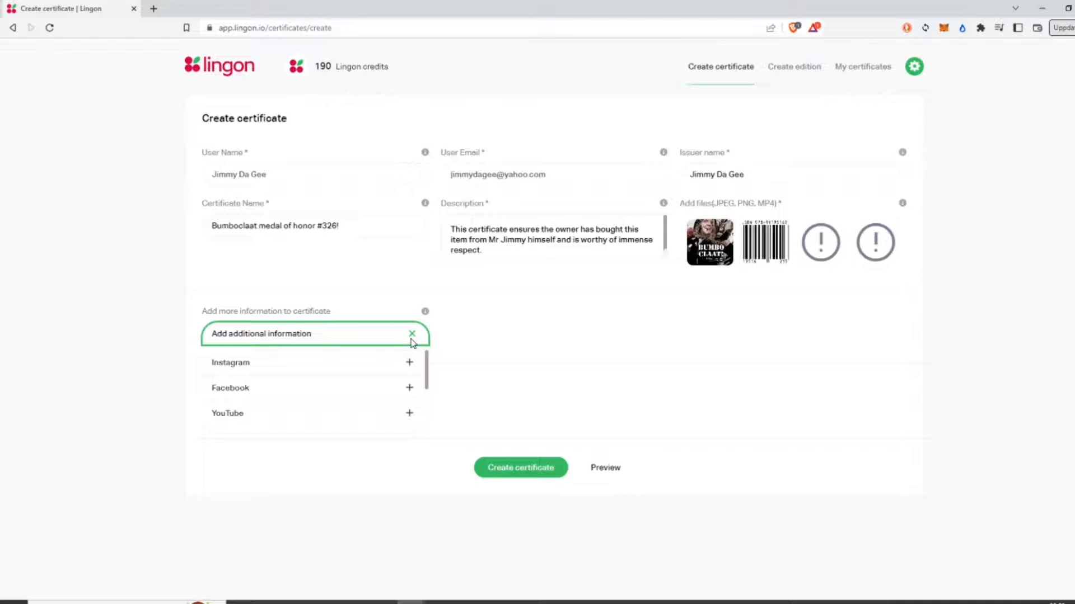
left_click(372, 369)
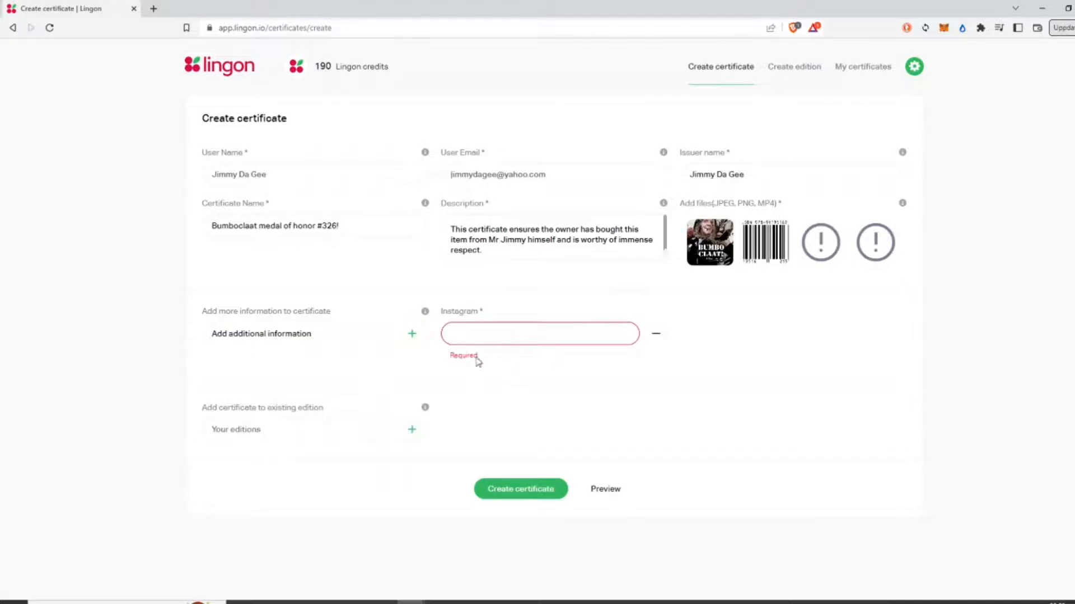
left_click(417, 335)
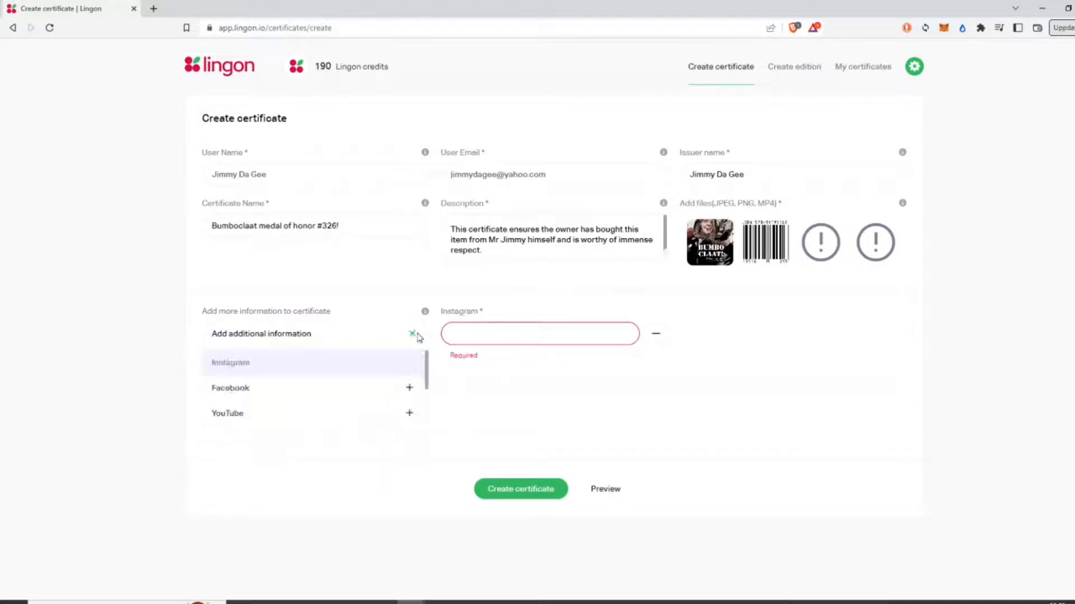
left_click(338, 388)
Step: Add a short-text certificate attribute named 'Book Number'
left_click(413, 336)
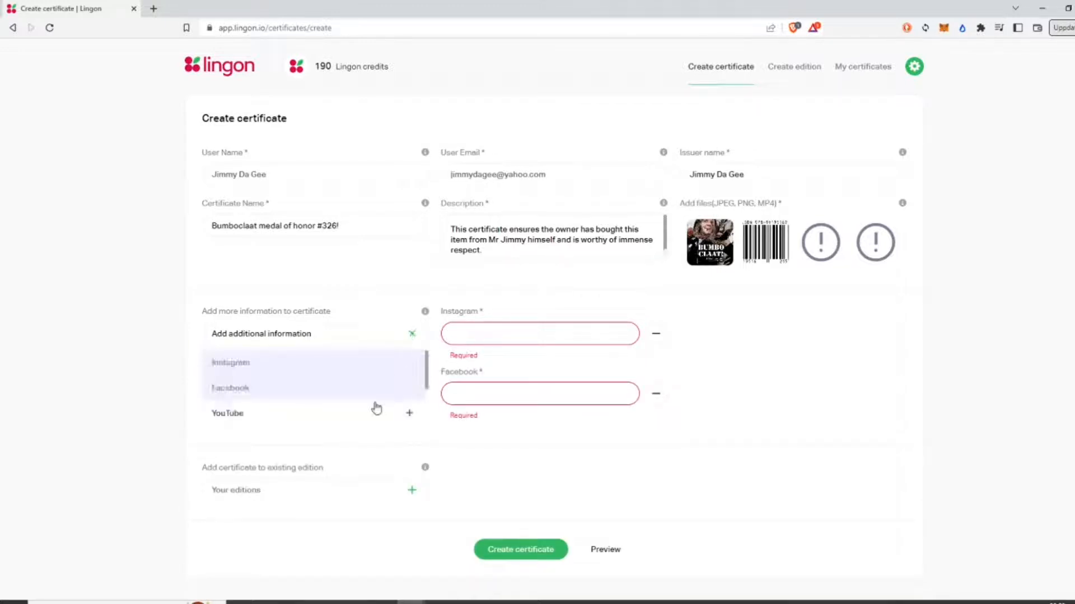
scroll(375, 387, "down", 3)
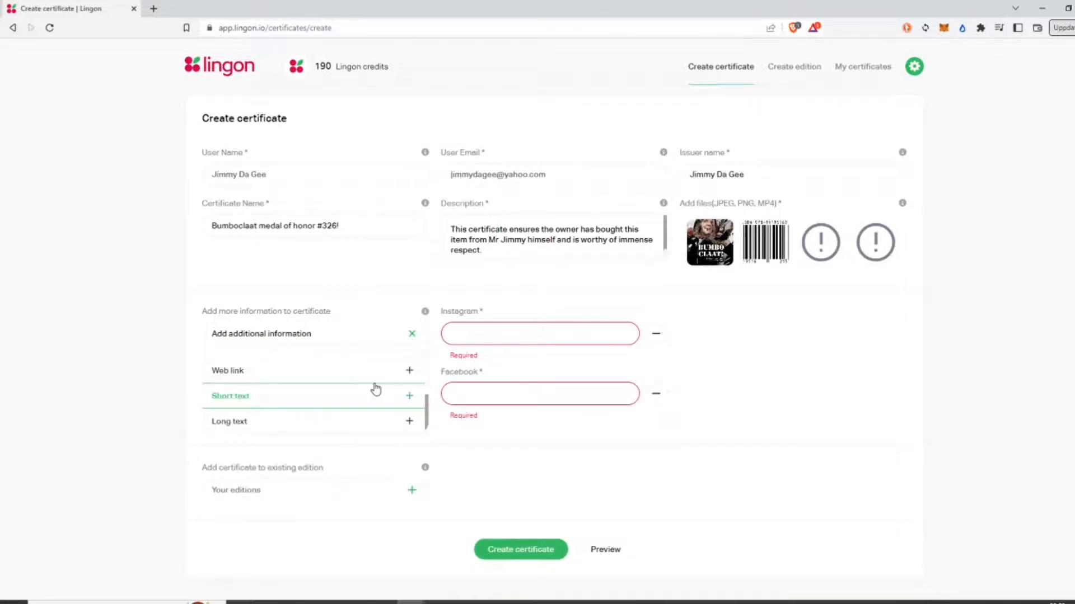
left_click(323, 397)
left_click(584, 338)
type("Book Number:")
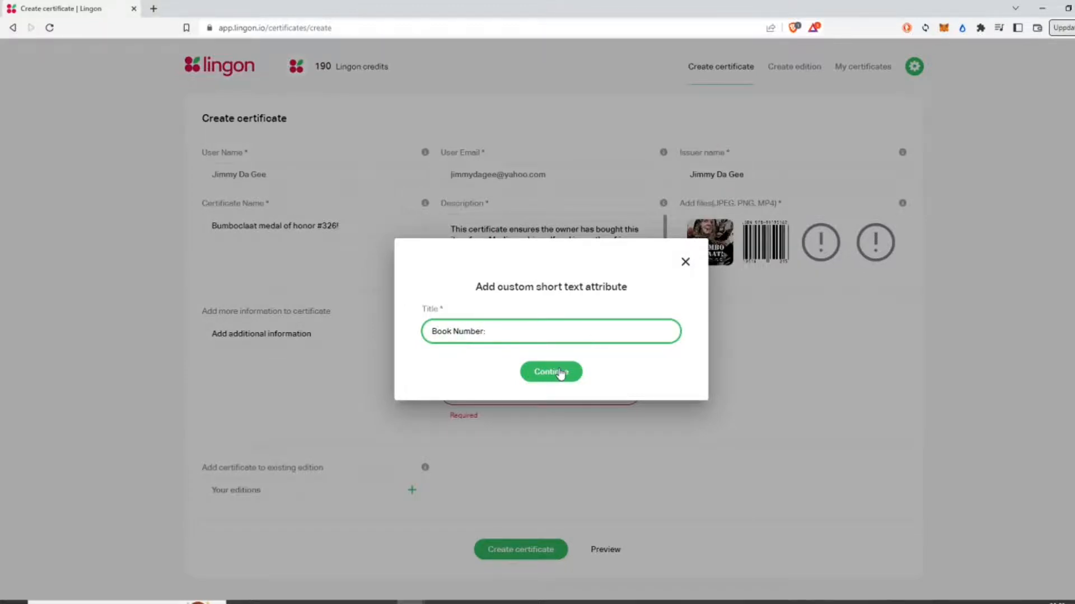
left_click(561, 373)
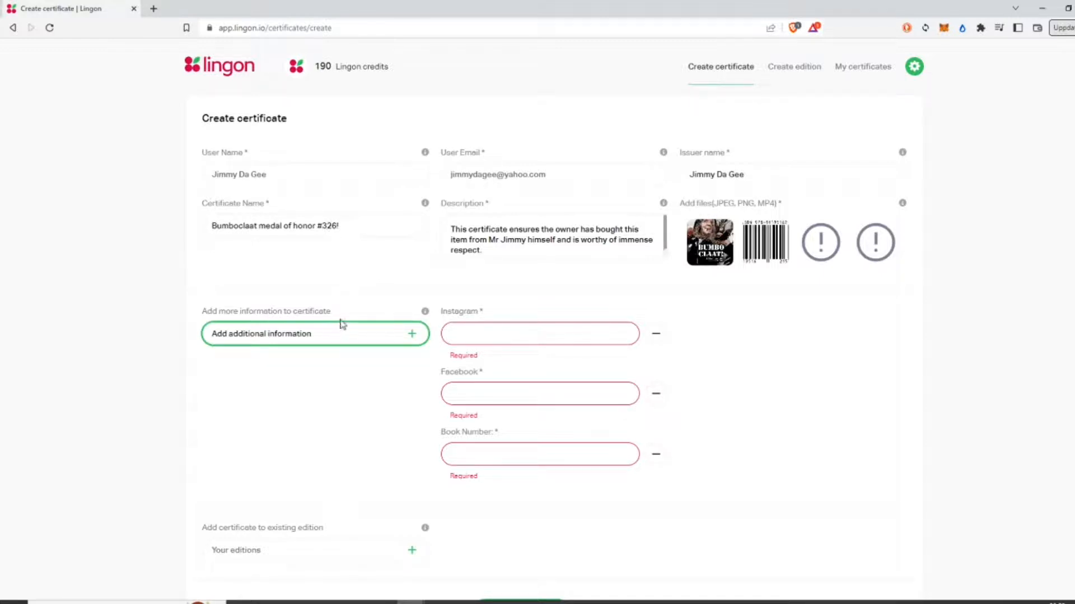
Step: Add a long-text certificate attribute named 'Dedication'
left_click(413, 338)
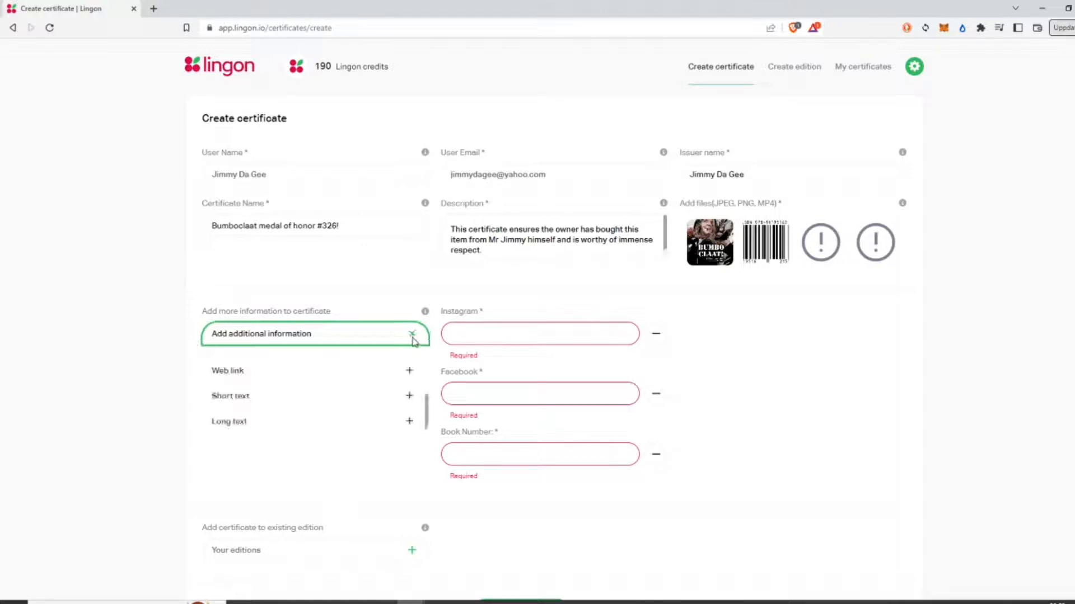
left_click(315, 427)
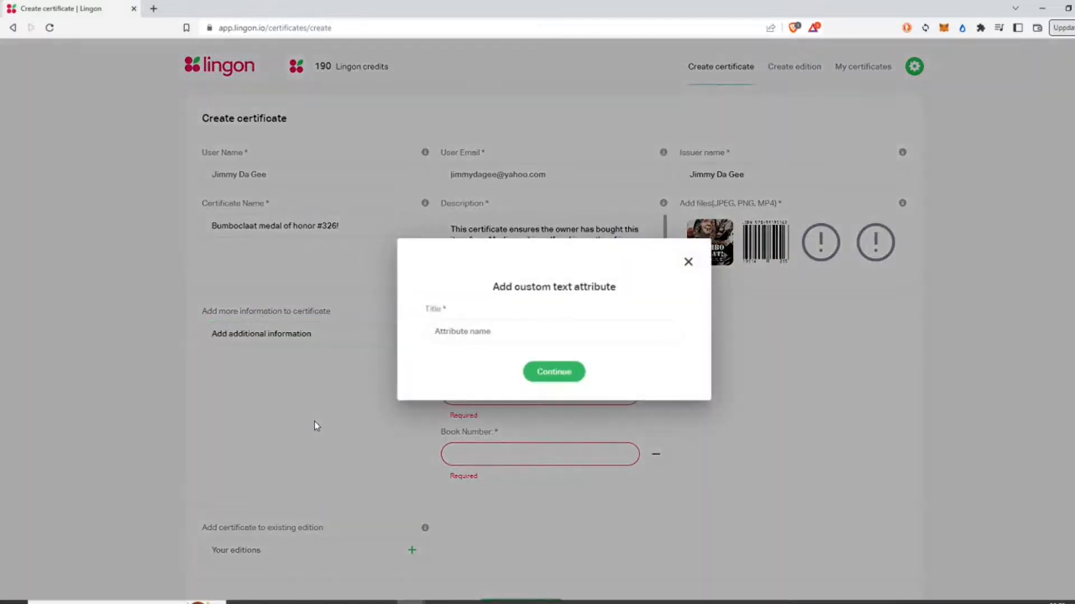
left_click(521, 336)
type("D")
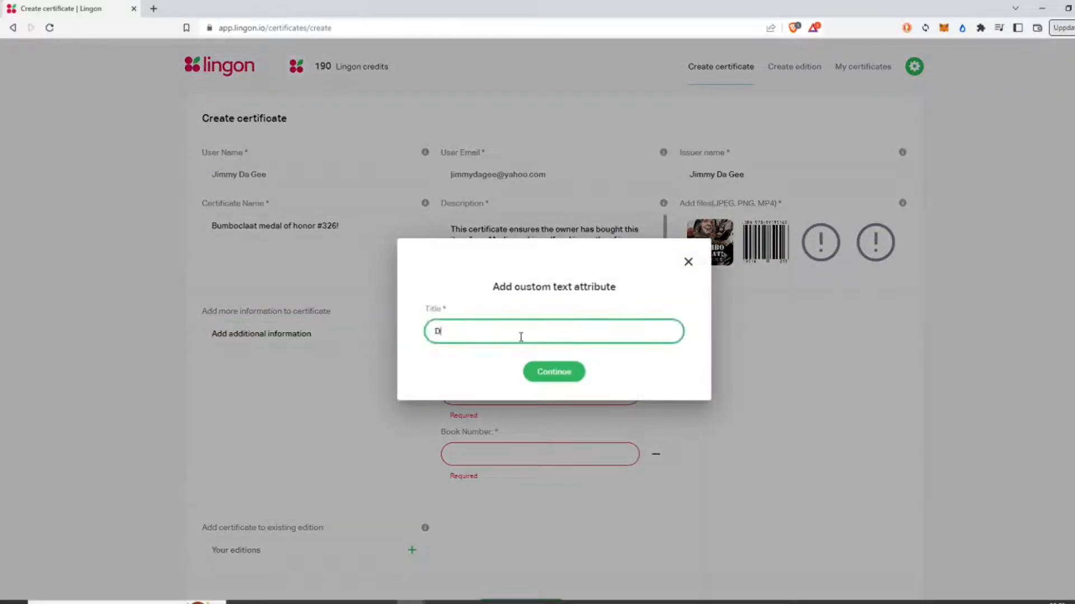
type("edication:")
left_click(573, 371)
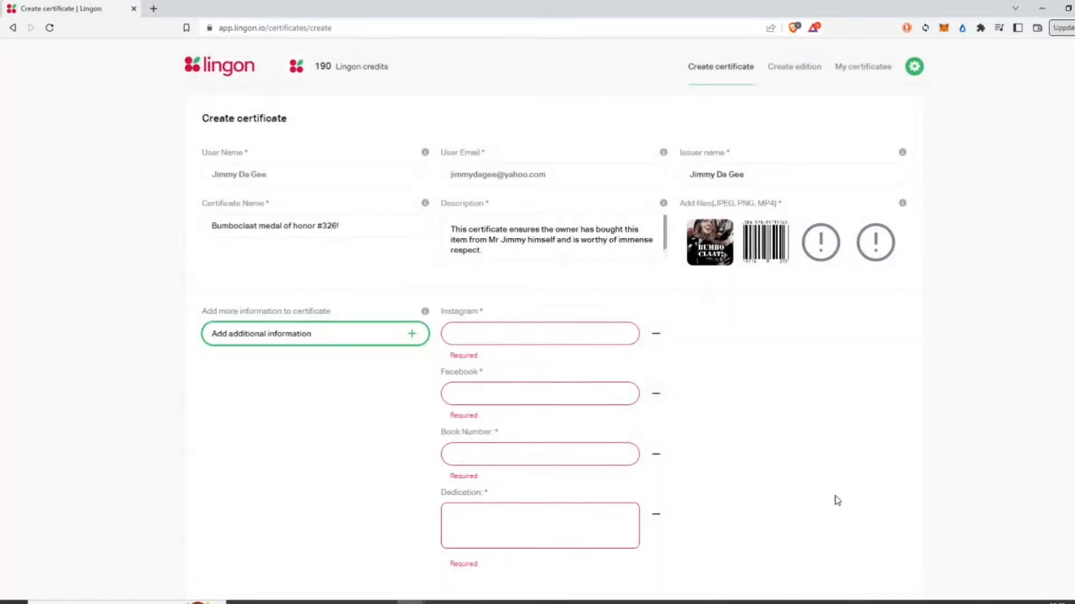
Step: Fill in the Instagram and Facebook links, Book Number 326 and the dedication, then preview the certificate
scroll(832, 500, "down", 2)
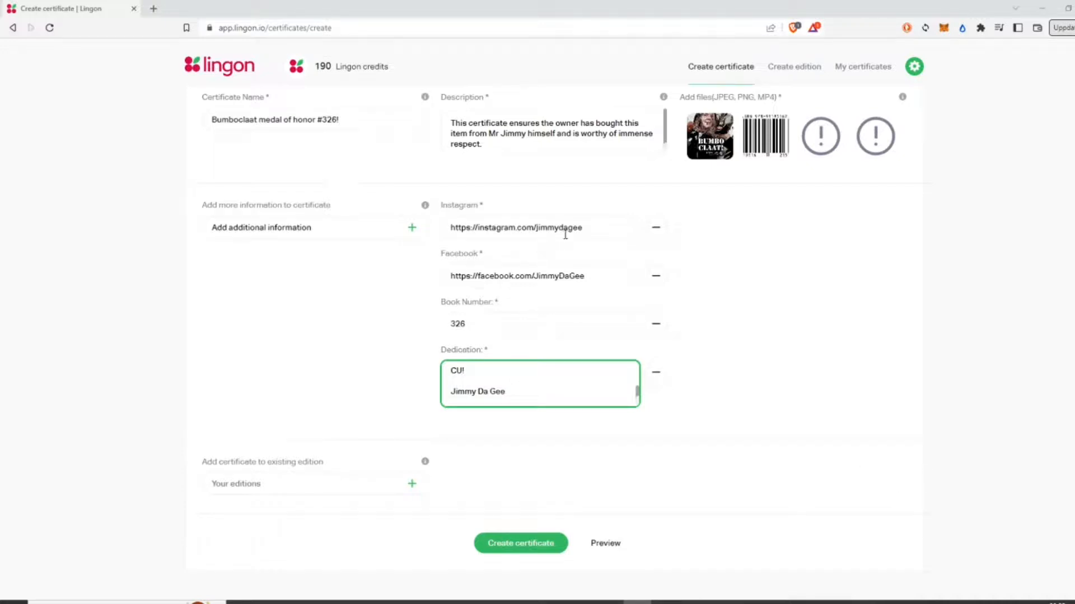
left_click(539, 324)
left_click(529, 373)
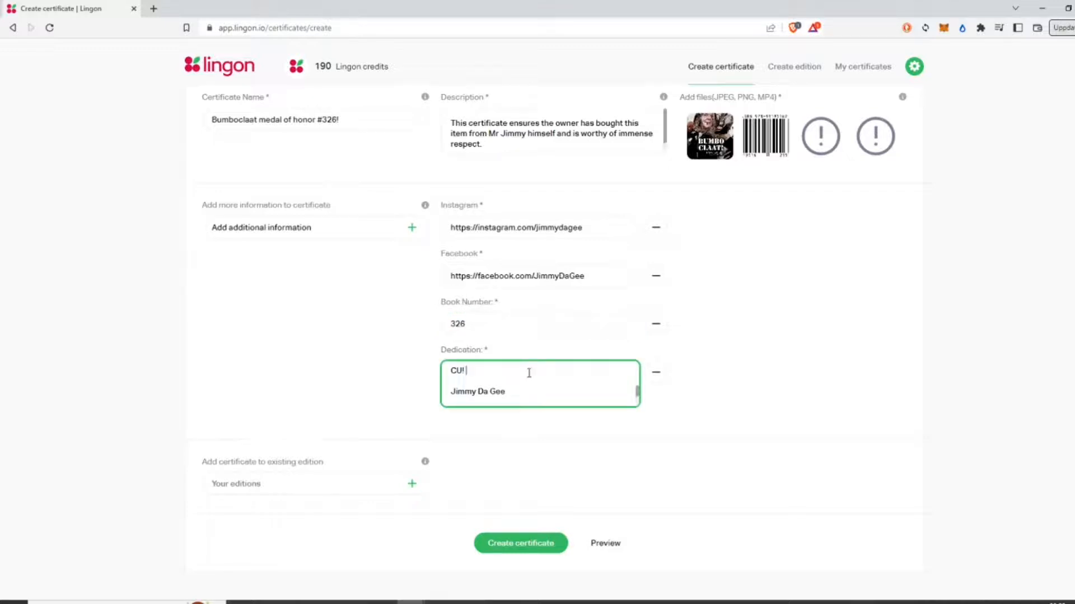
scroll(528, 372, "up", 5)
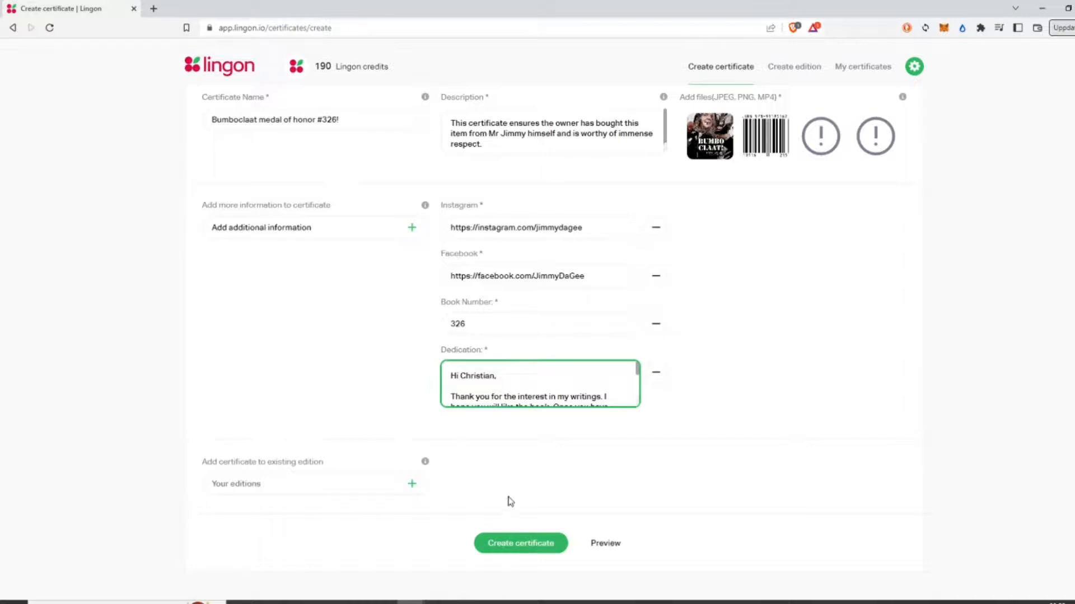
left_click(606, 543)
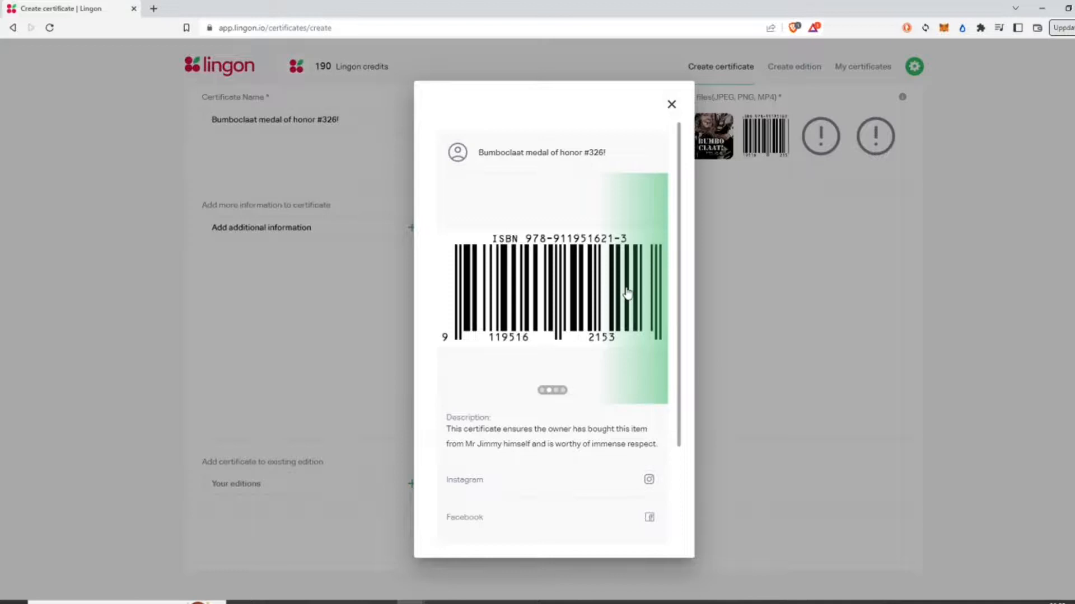
Step: Expand and read the full Dedication text in the preview, then close it
scroll(464, 352, "down", 2)
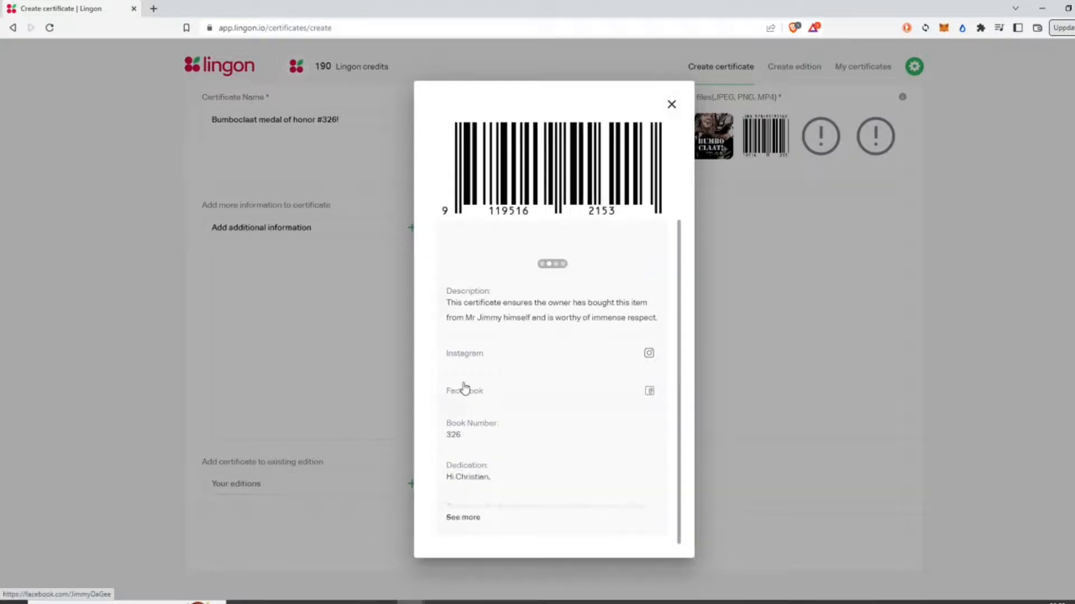
left_click(464, 518)
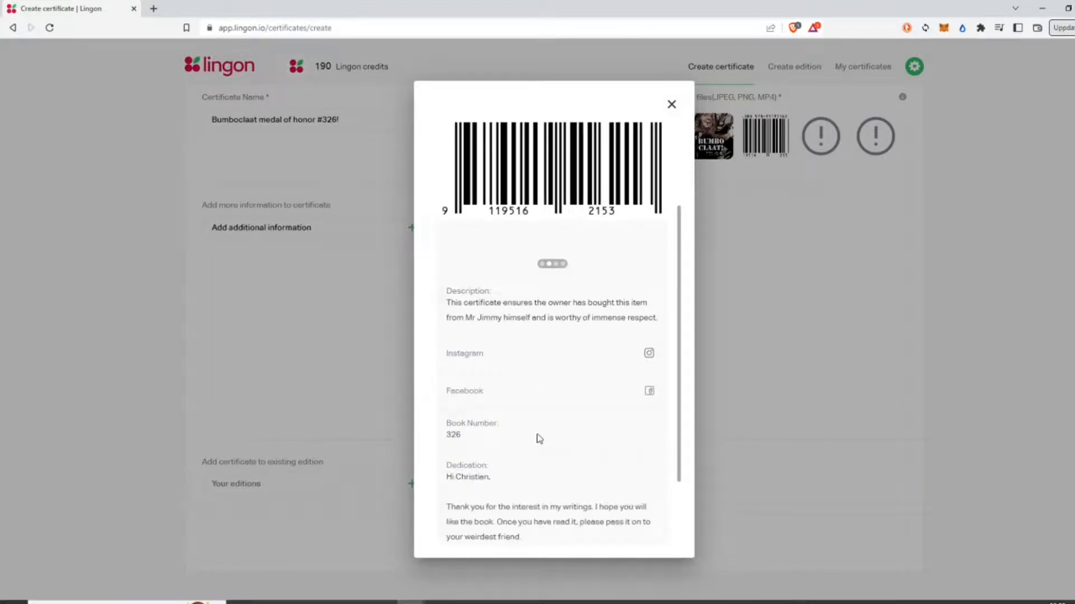
scroll(539, 438, "down", 2)
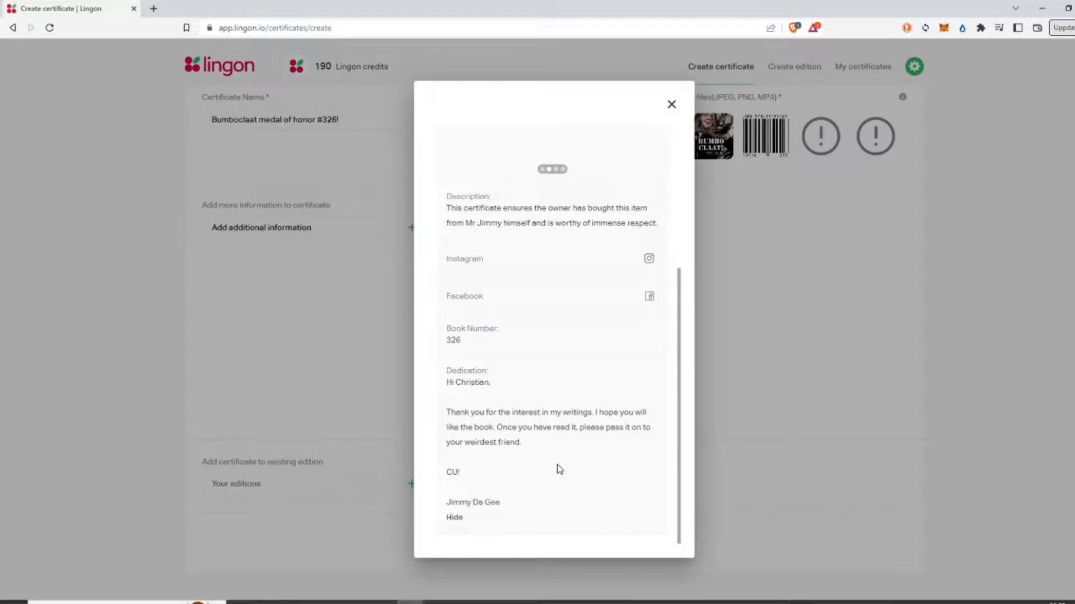
scroll(560, 469, "up", 4)
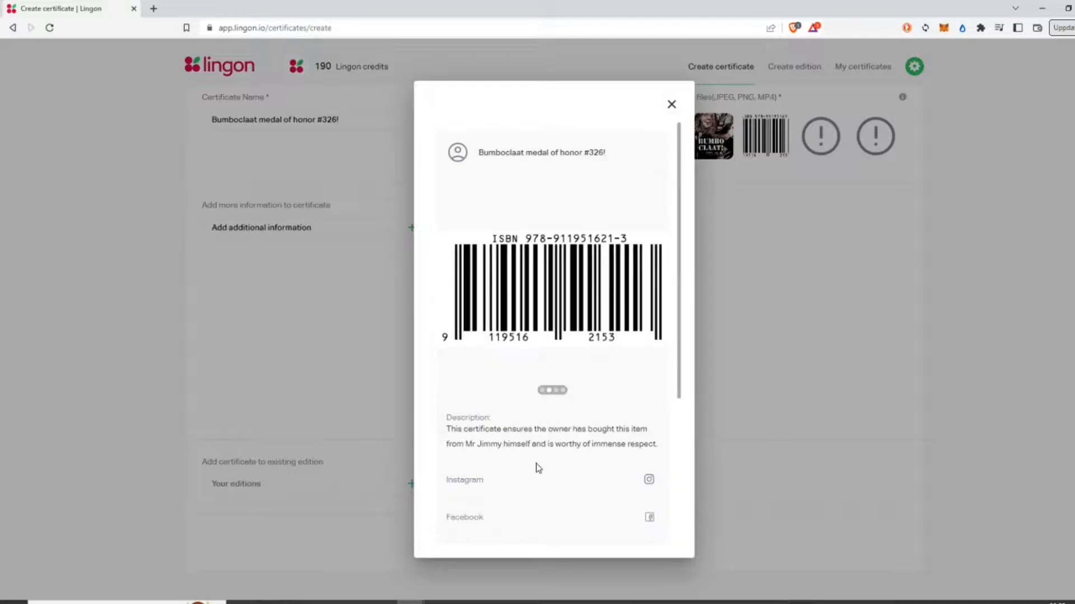
left_click(671, 106)
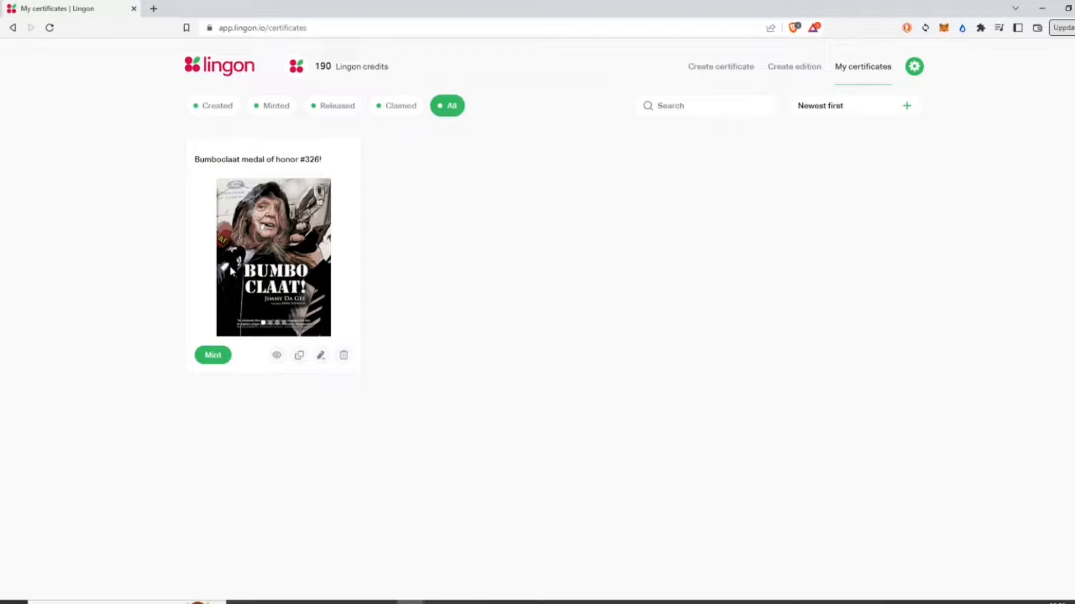
Step: Clone the 'Bumboclaat medal of honor #326!' certificate and start minting the first card
left_click(299, 356)
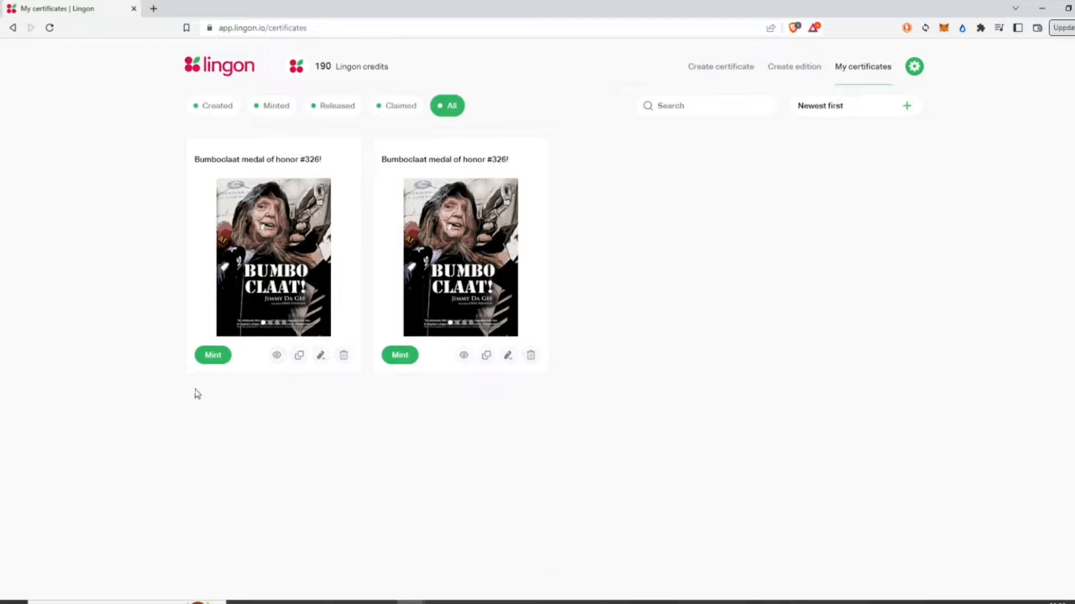
left_click(213, 361)
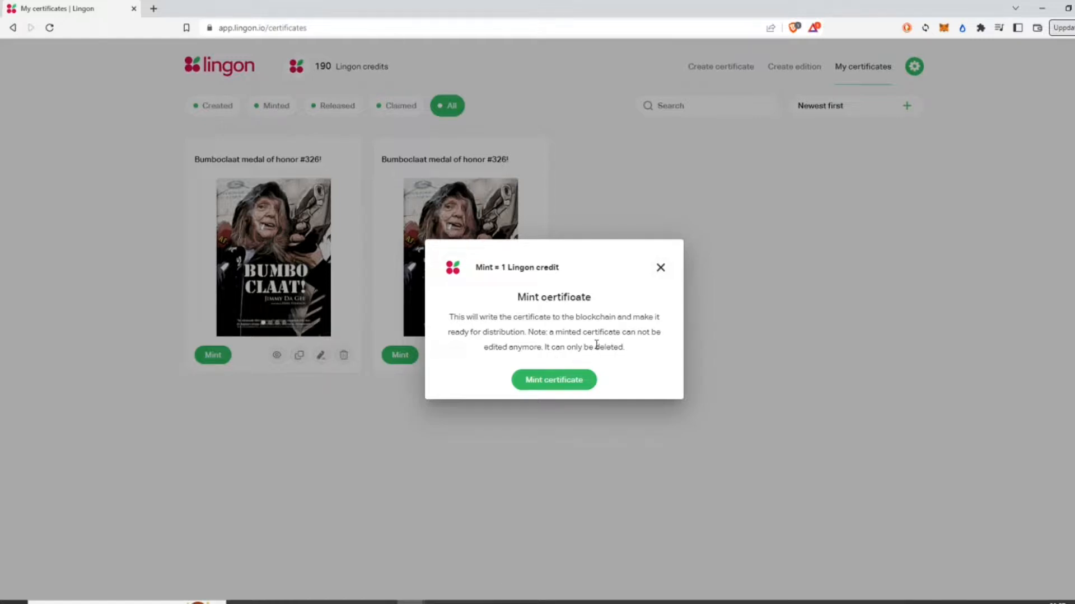
Step: Mint 'Bumboclaat medal of honor #326!' and open its release settings to add a recipient email
left_click(554, 385)
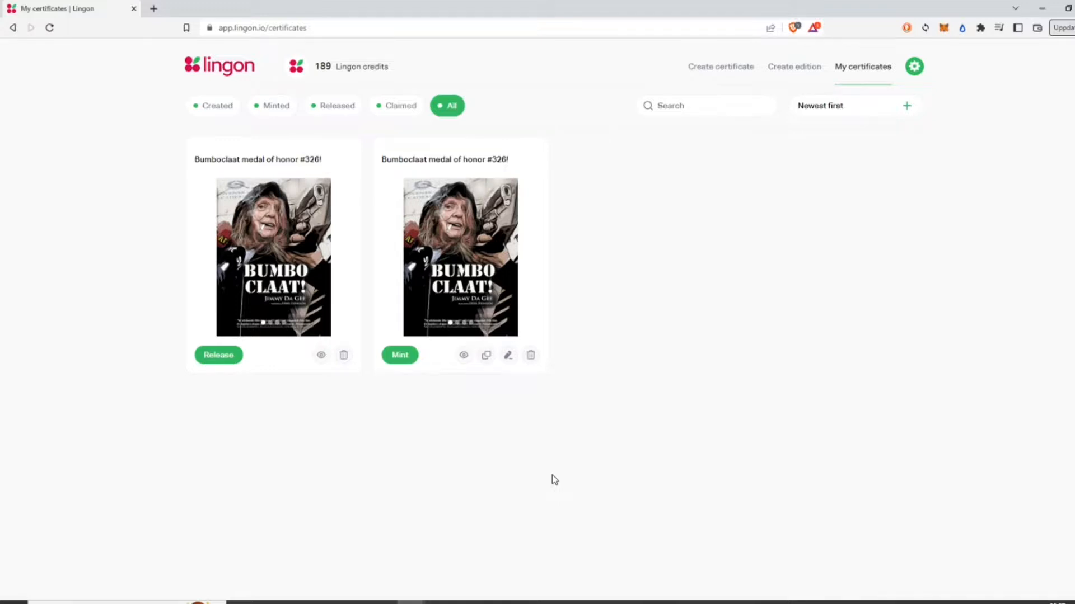
left_click(224, 355)
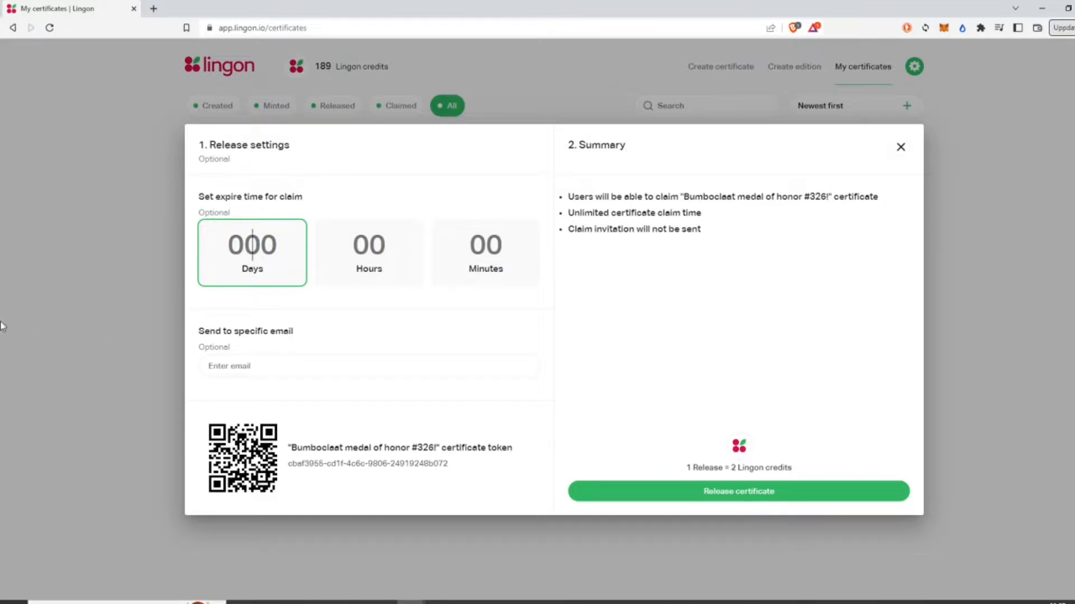
left_click(296, 374)
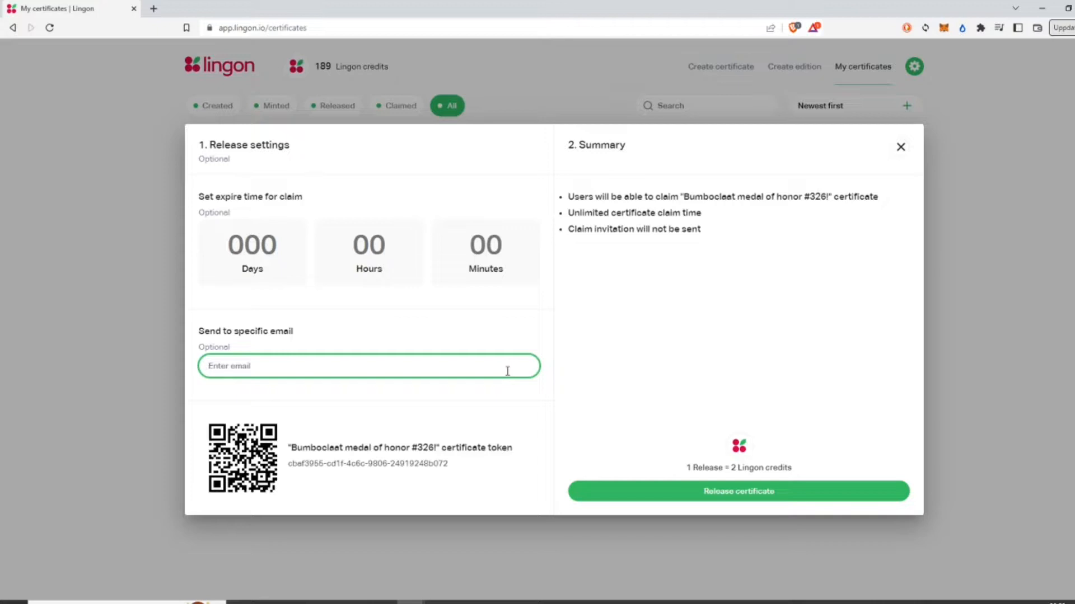
Step: Enter the recipient's email address, fix its typo, and release the certificate with a claim invitation
left_click(315, 429)
key("Delete")
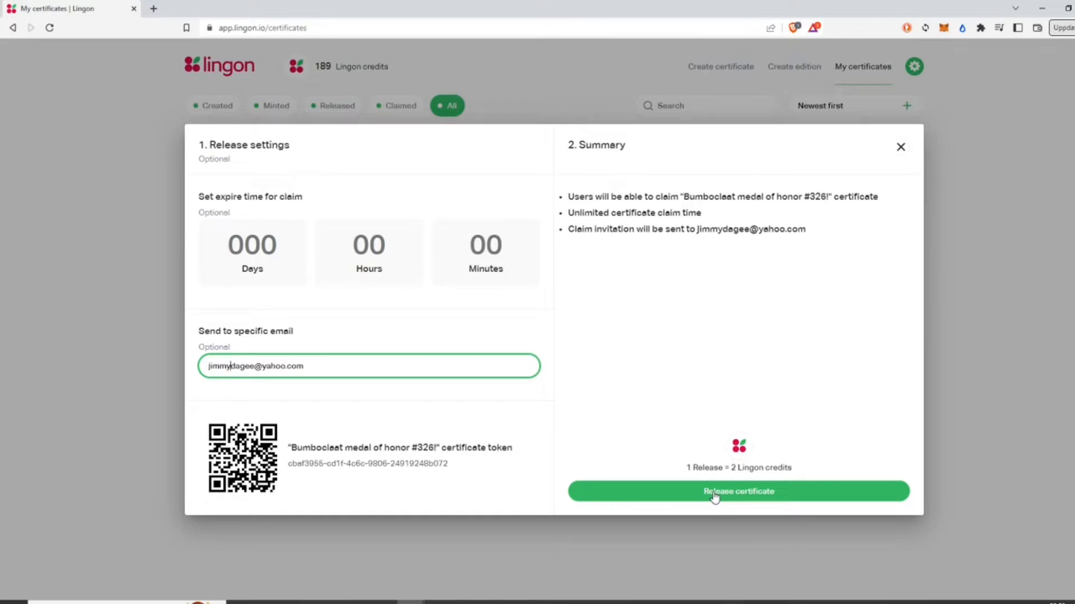
left_click(715, 496)
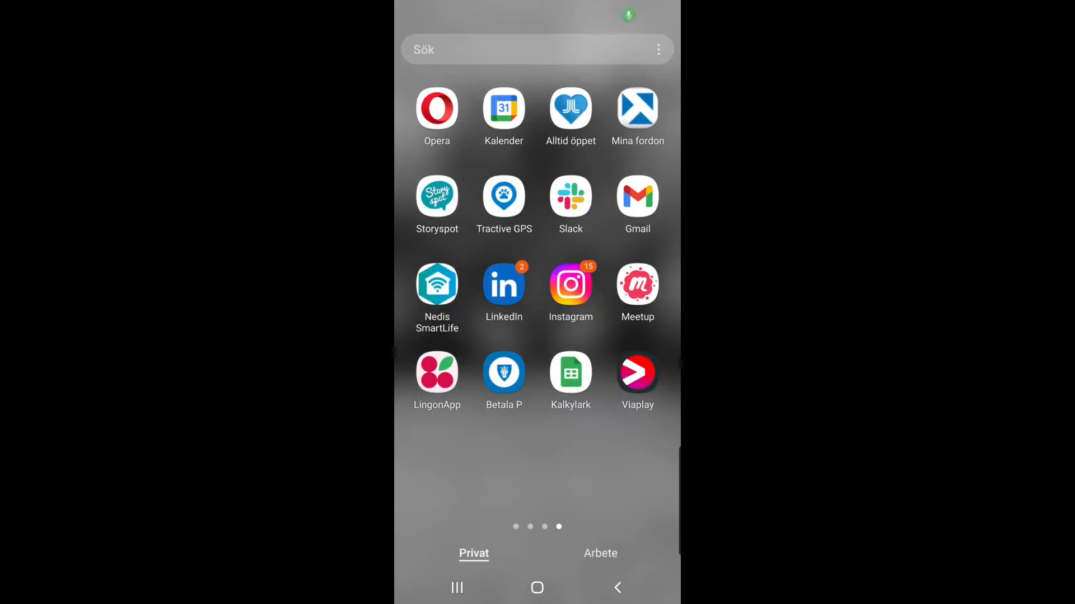
Step: Launch LingonApp, sign in, and claim the certificate by scanning its QR code
left_click(437, 372)
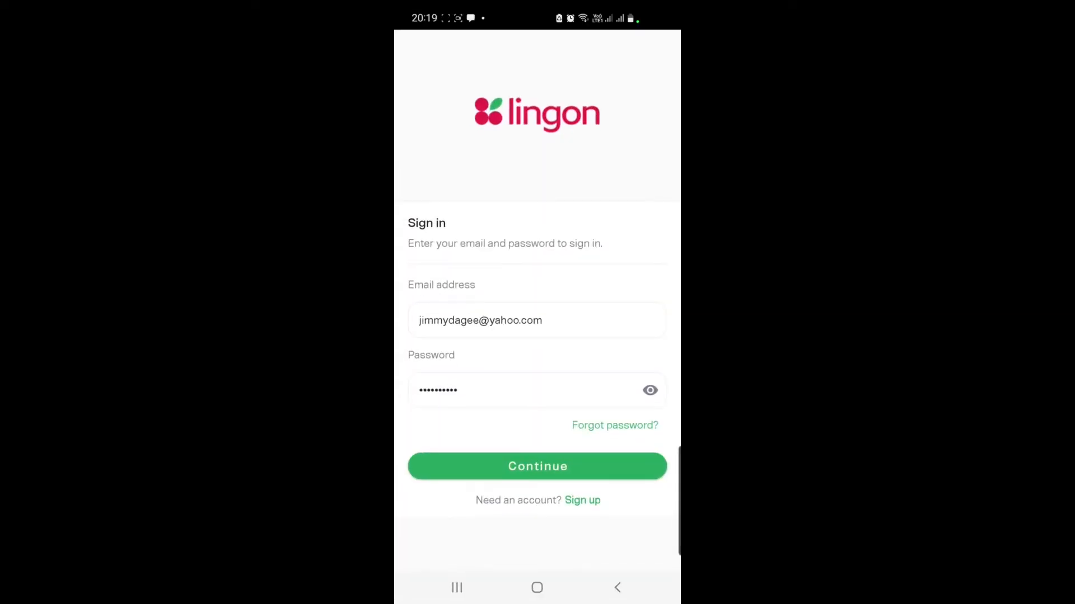
left_click(582, 463)
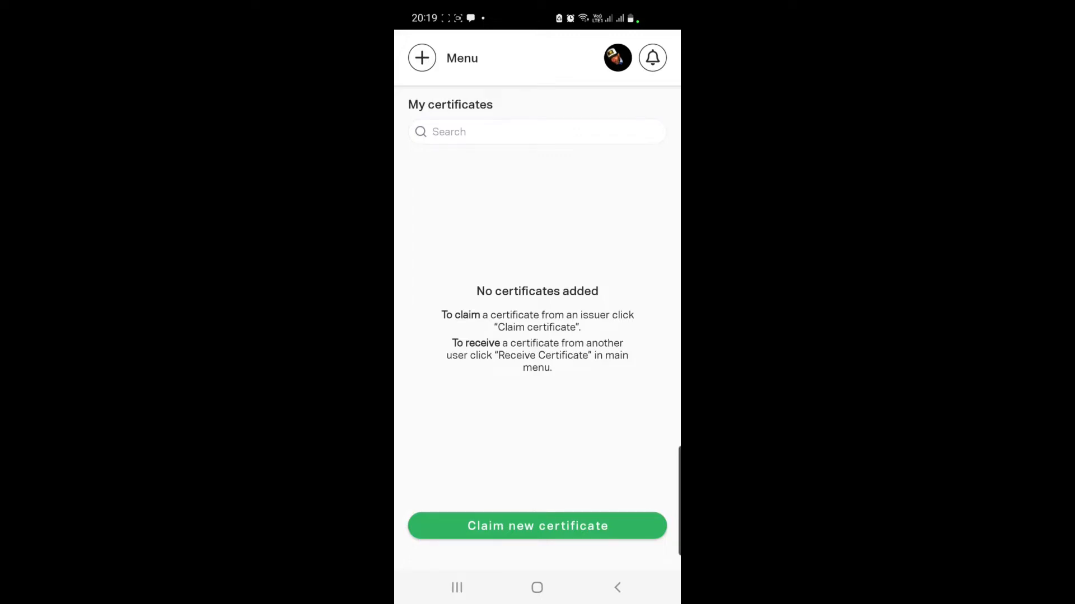
left_click(570, 524)
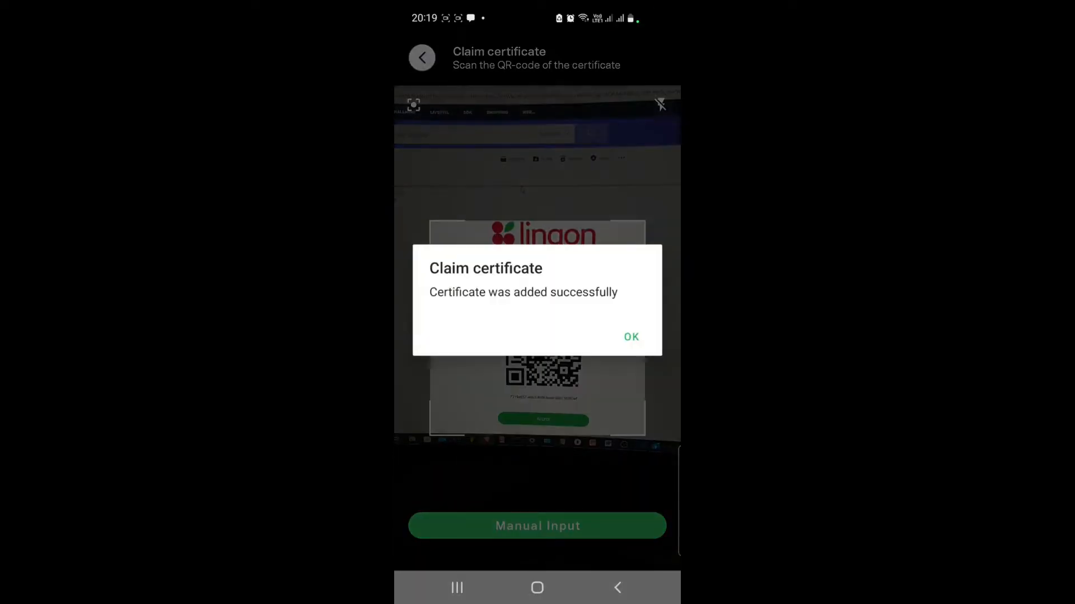
left_click(631, 336)
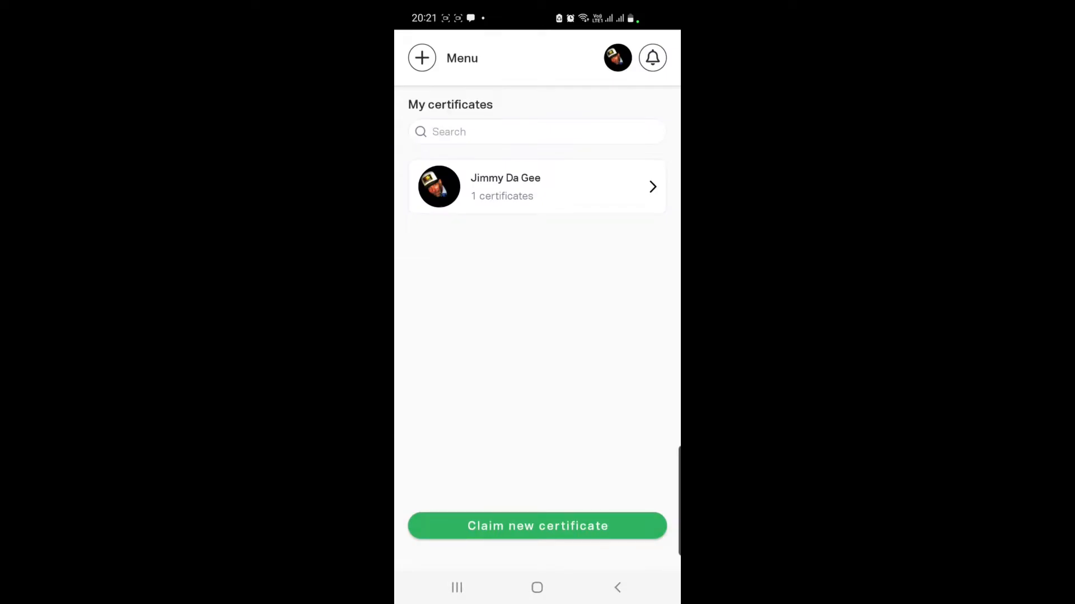
Step: View the issuer's profile, then open the claimed certificate and scroll through its page
left_click(447, 185)
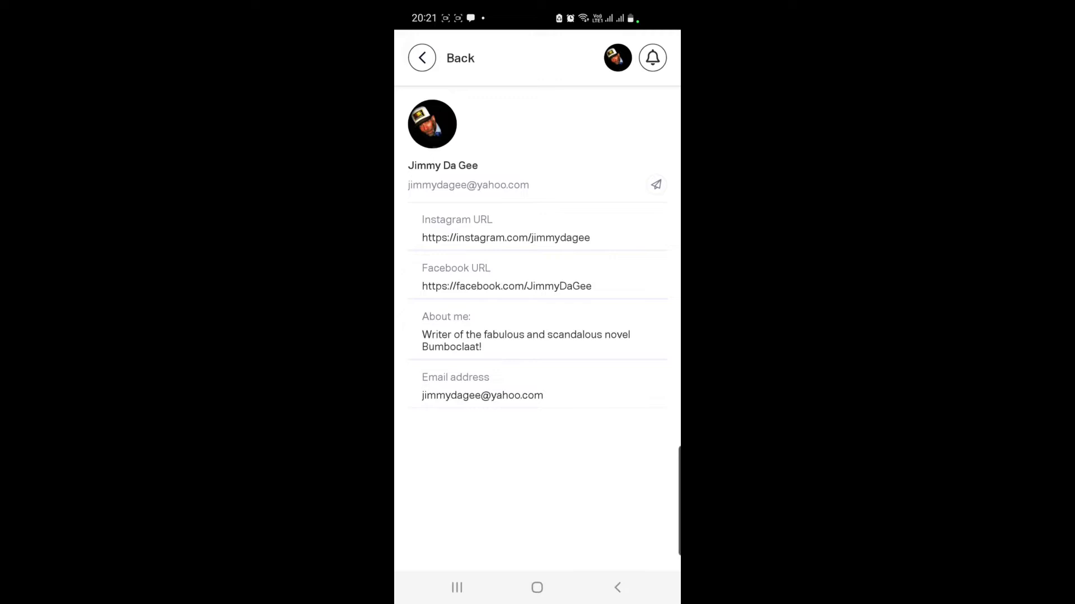
left_click(427, 48)
left_click(525, 189)
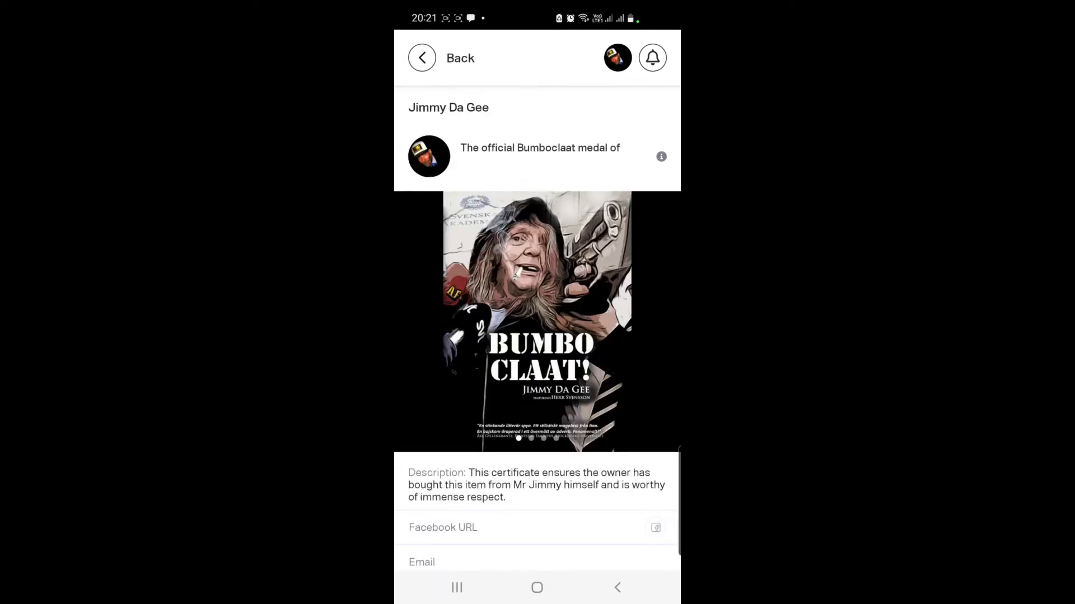
scroll(537, 336, "down", 6)
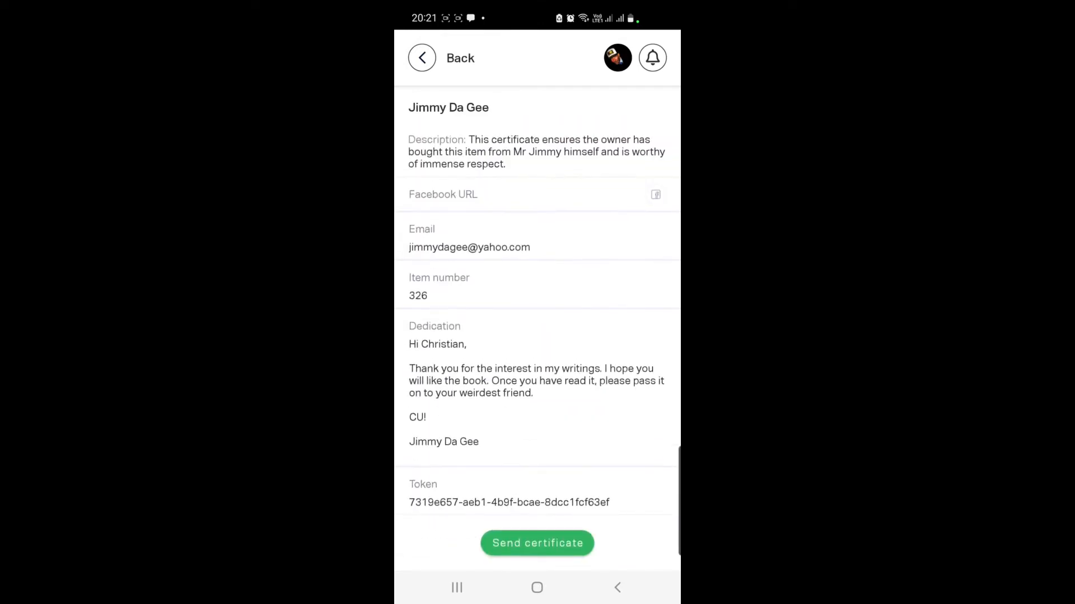
scroll(632, 316, "up", 6)
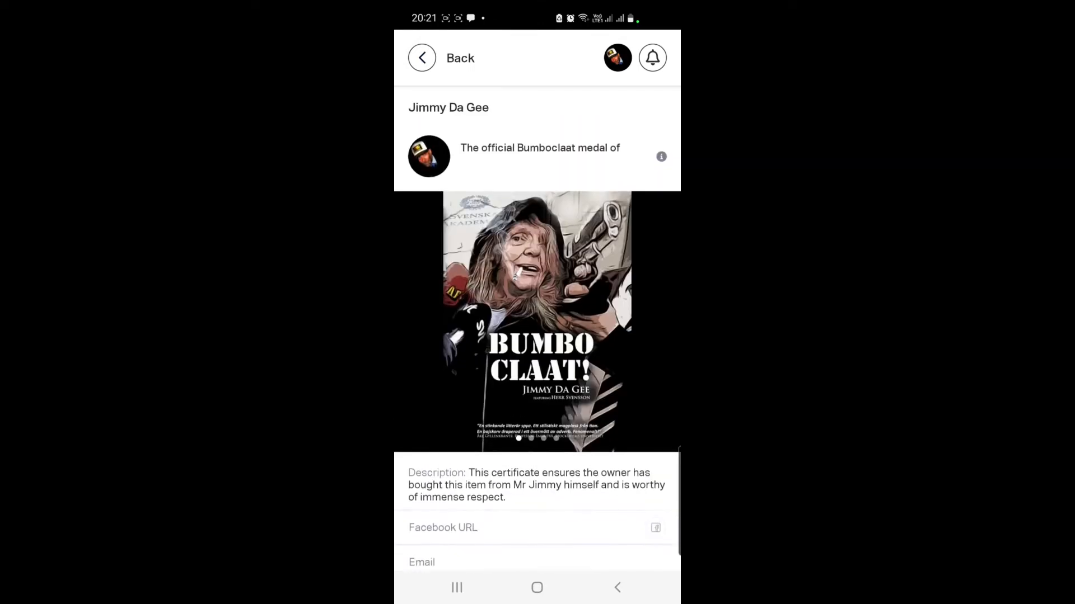
scroll(613, 351, "down", 1)
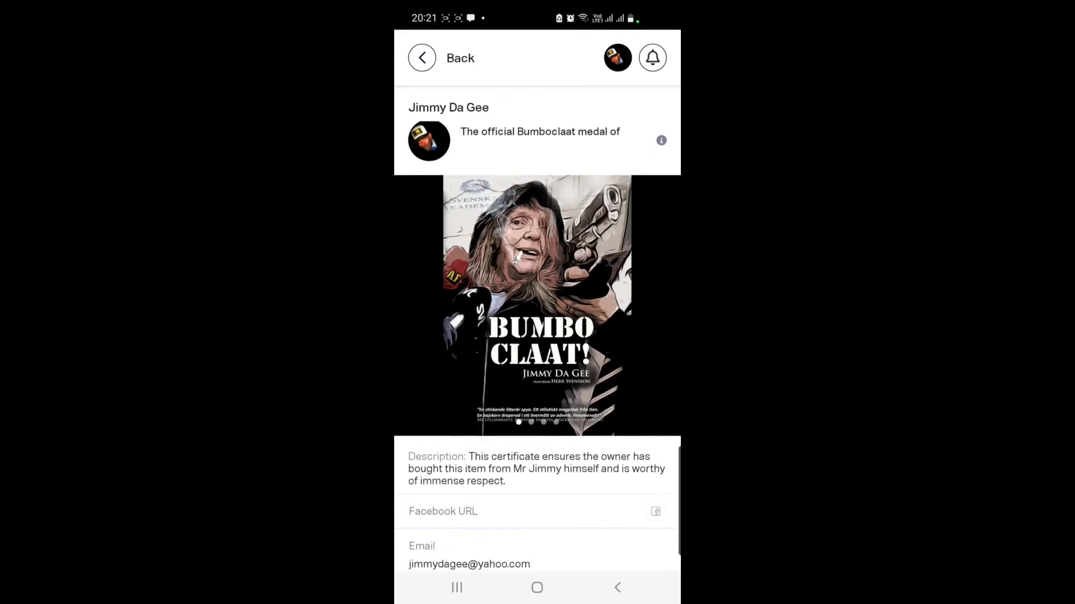
Step: Swipe the certificate carousel past the ISBN barcode and first video to the book video
left_click_drag(598, 339, 560, 348)
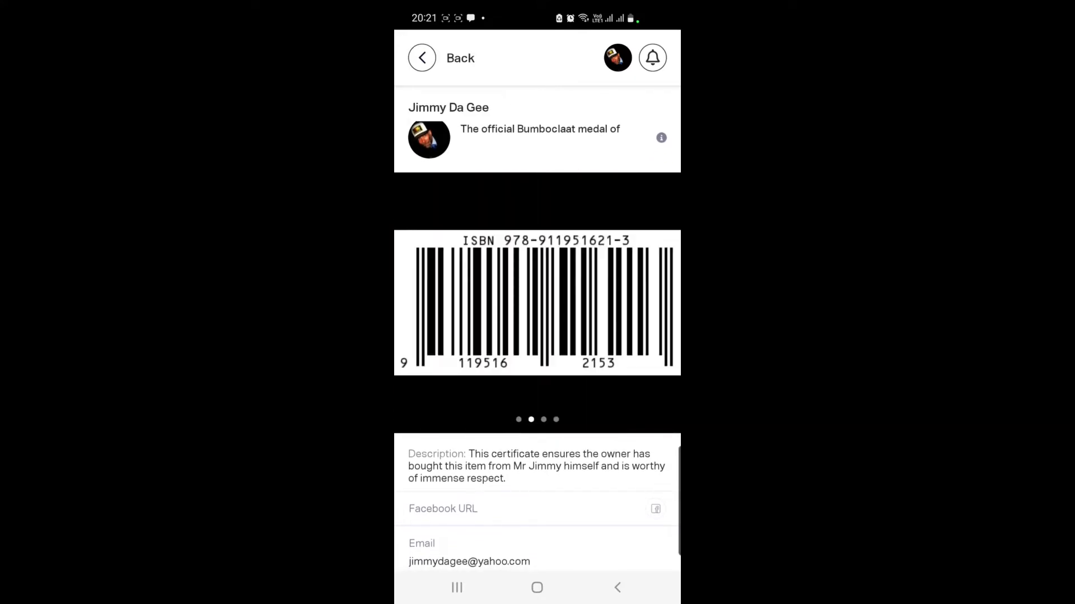
left_click_drag(619, 334, 565, 336)
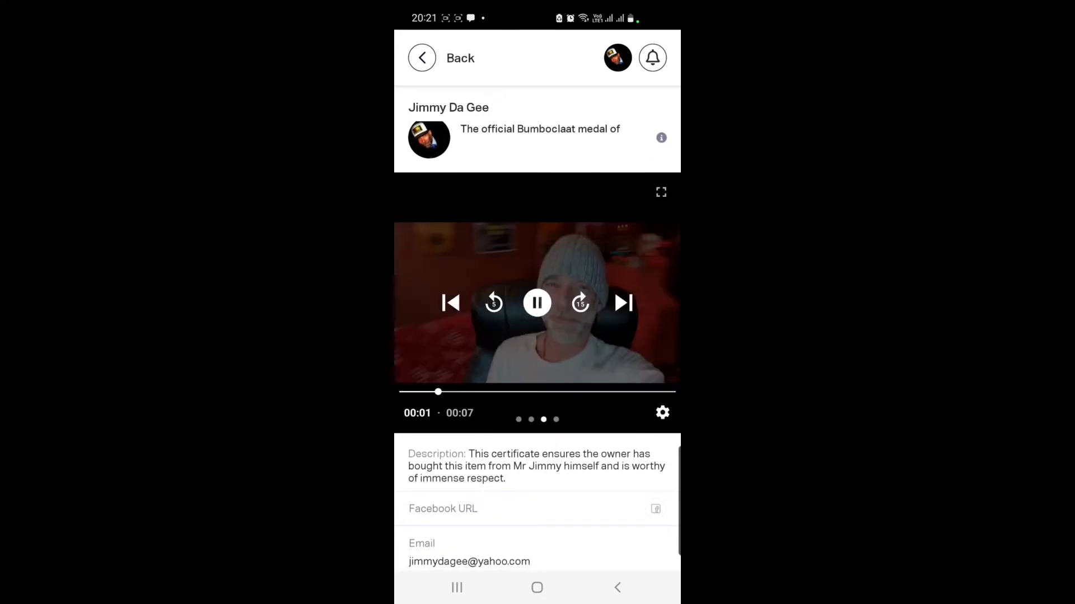
scroll(609, 338, "down", 5)
scroll(579, 424, "up", 5)
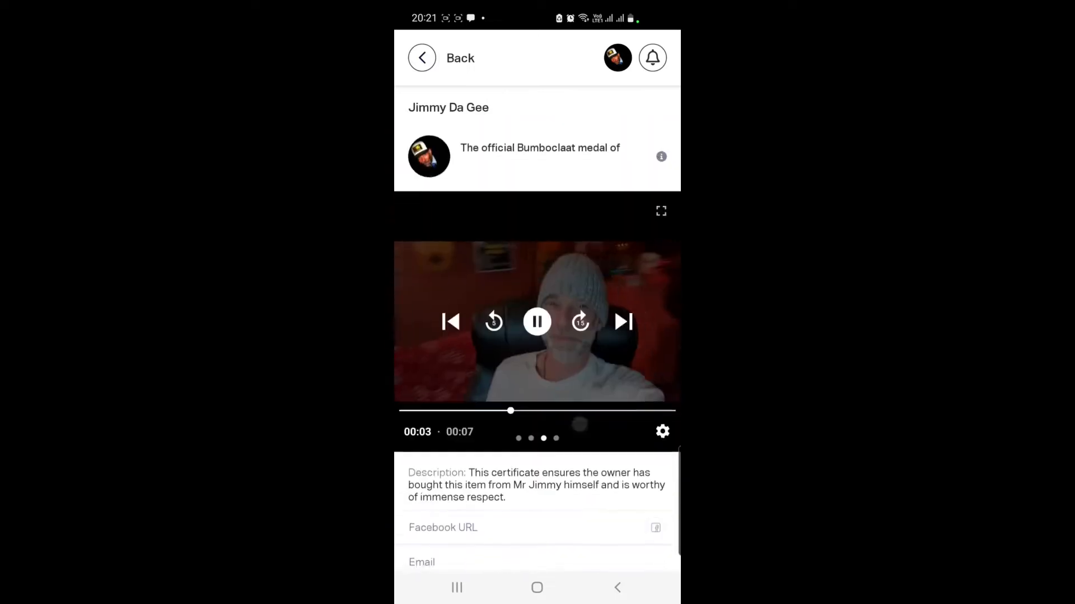
left_click_drag(602, 280, 560, 281)
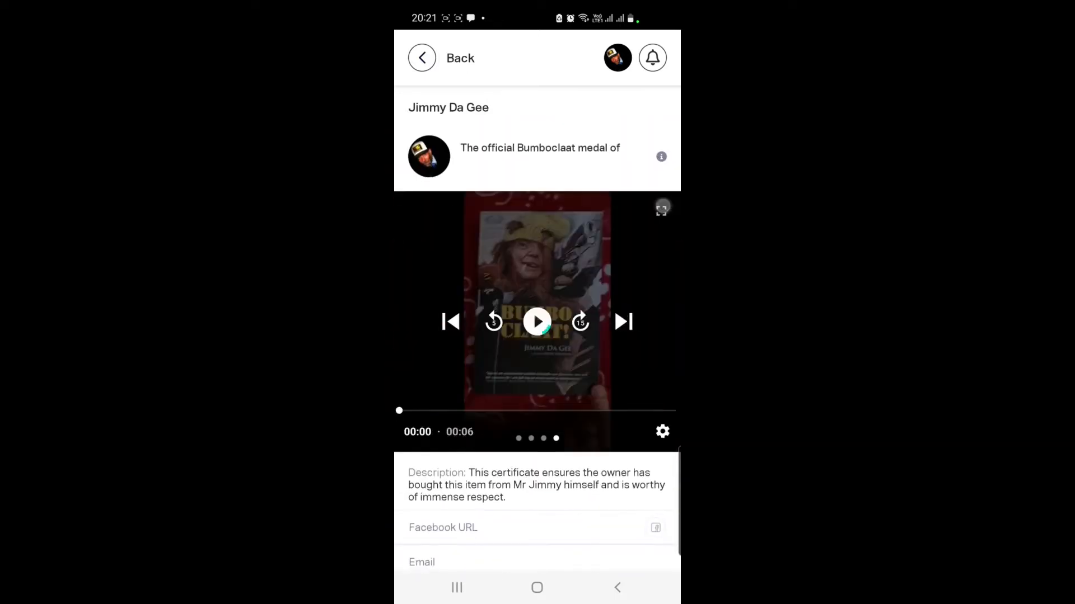
Step: Play the book video full screen, then return to the certificate list
left_click(661, 209)
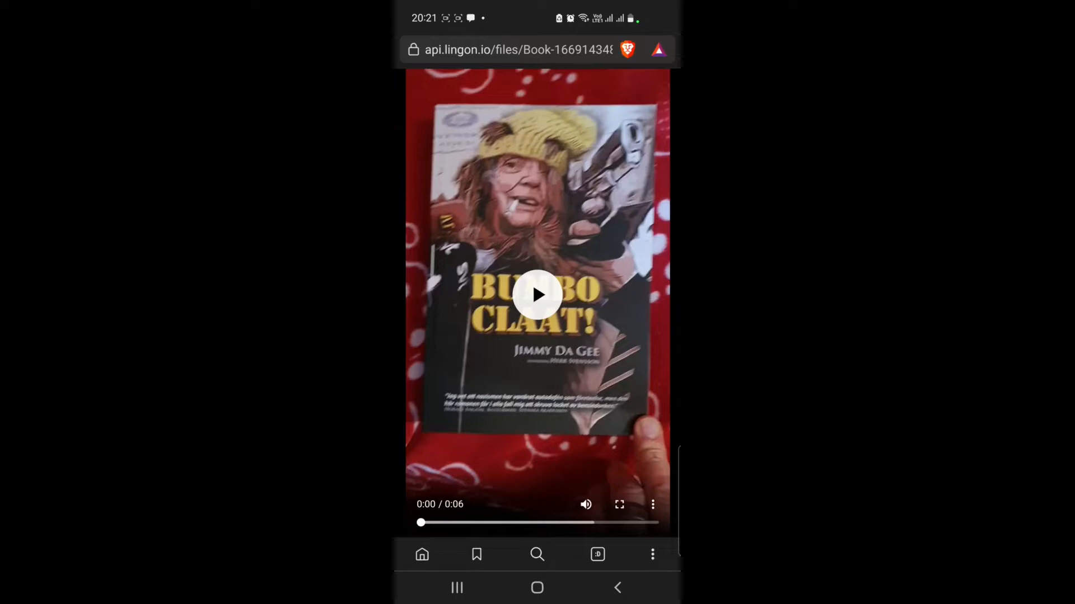
left_click(537, 295)
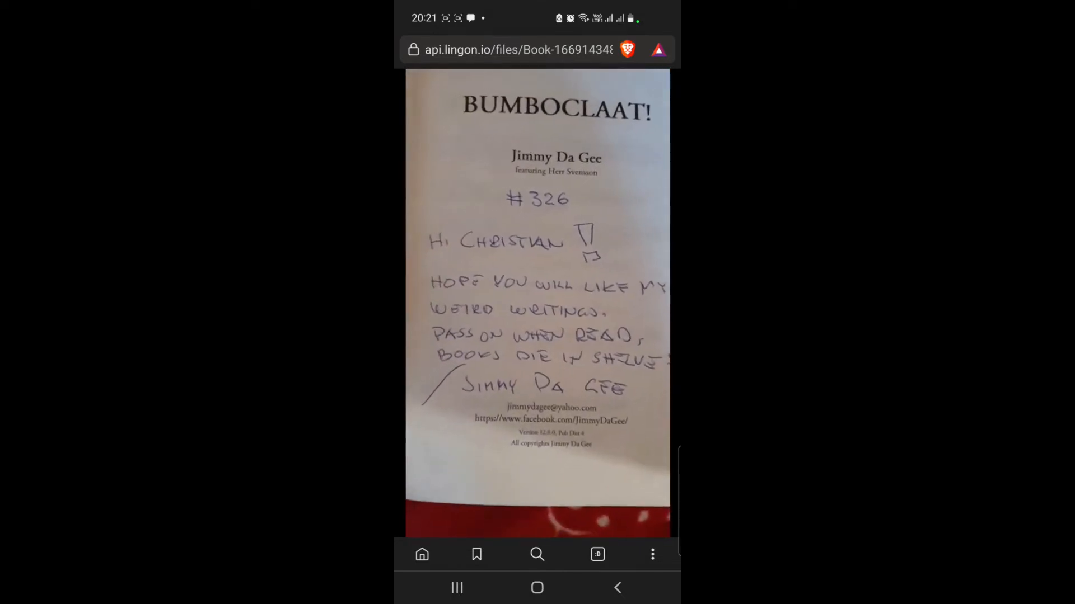
left_click(617, 587)
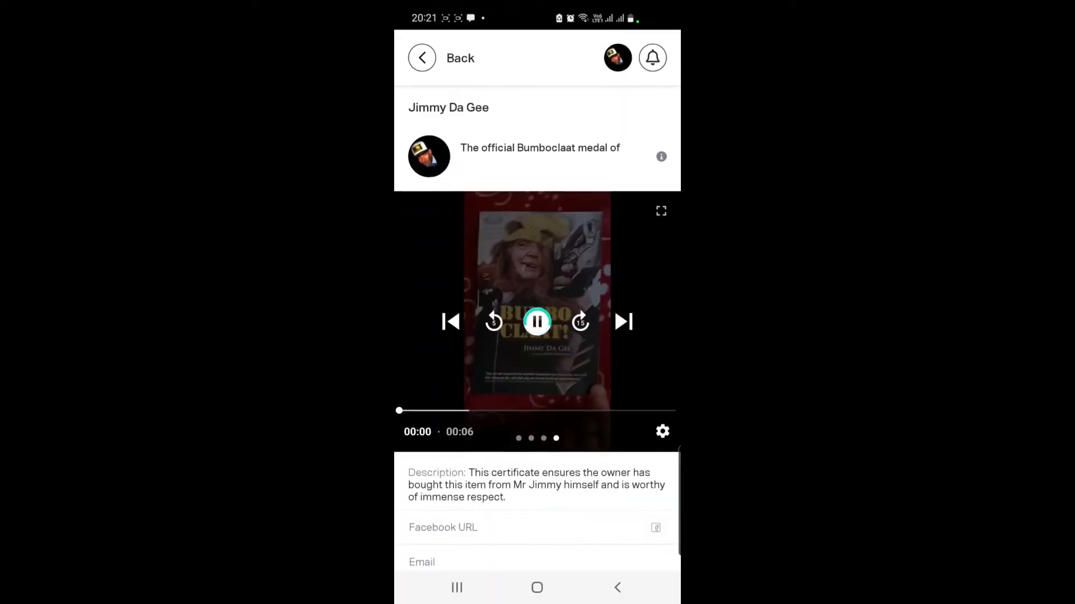
left_click(617, 587)
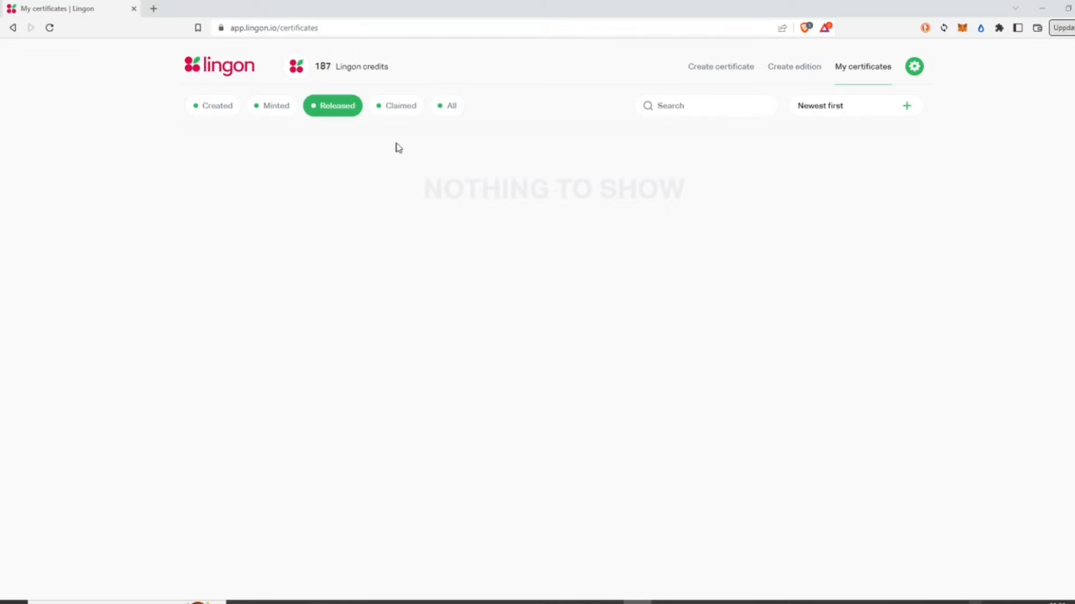
Step: Filter My certificates to Claimed to show the 'Bumboclaat medal of honor #326!' card
left_click(401, 109)
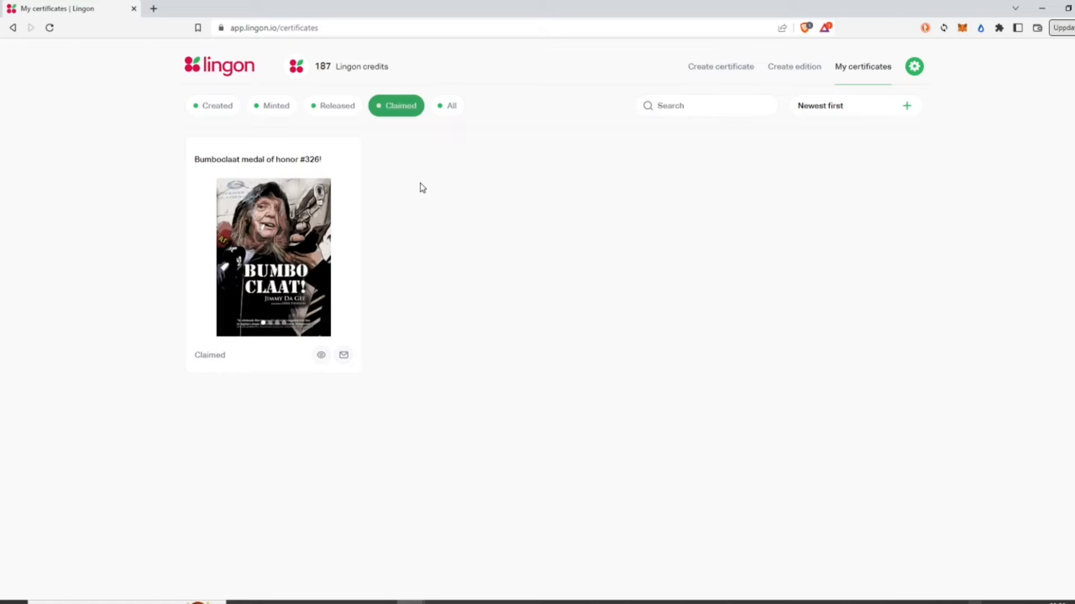
Step: Open Send notification for the certificate holder and enter headline 'saa' and message 'asa'
left_click(344, 358)
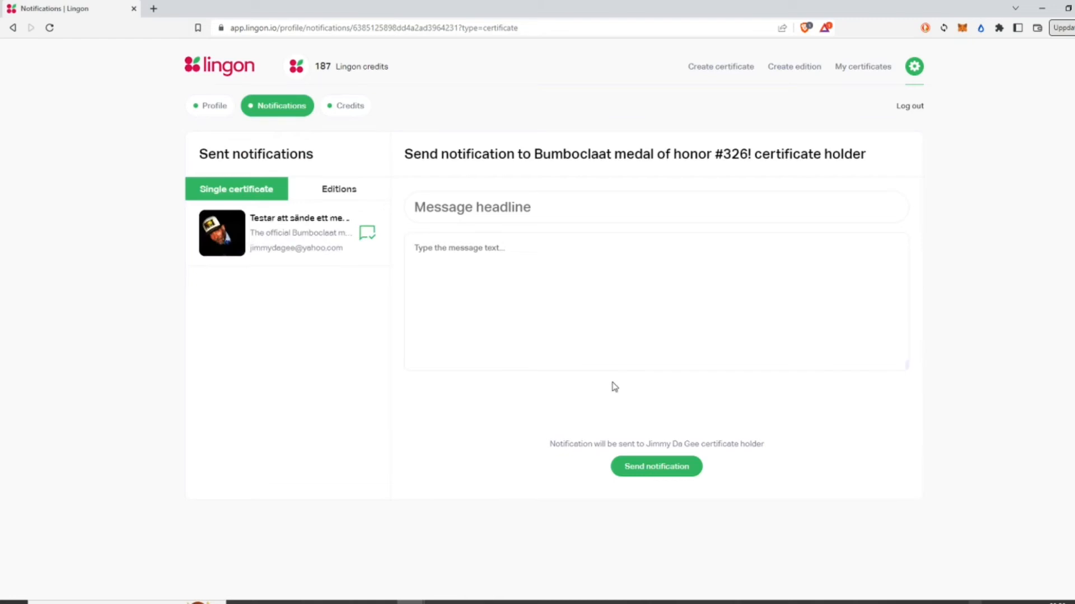
left_click(586, 216)
type("saa")
left_click(568, 250)
type("asa")
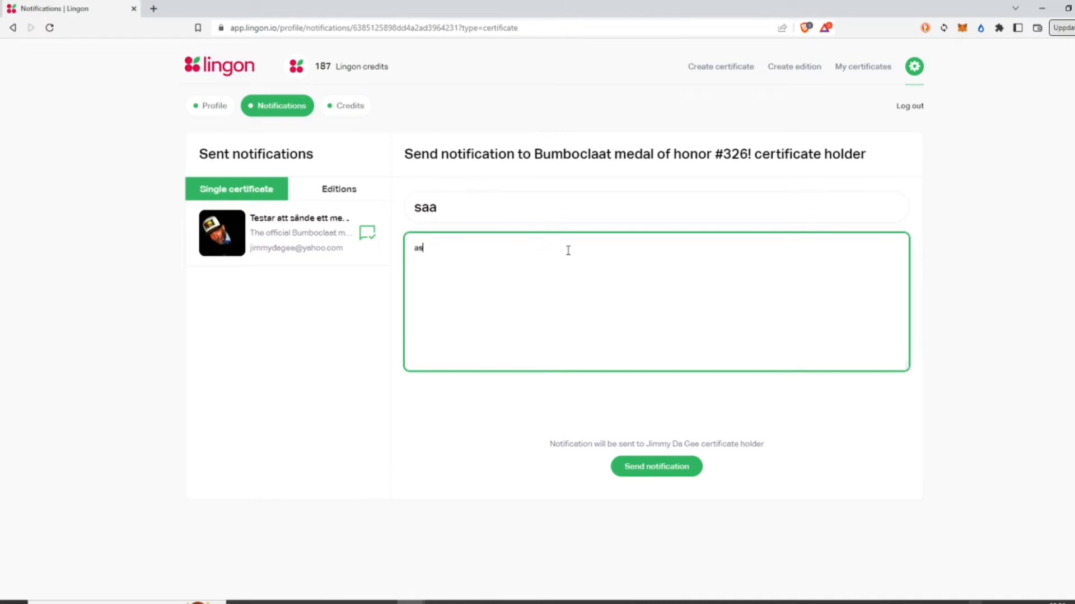